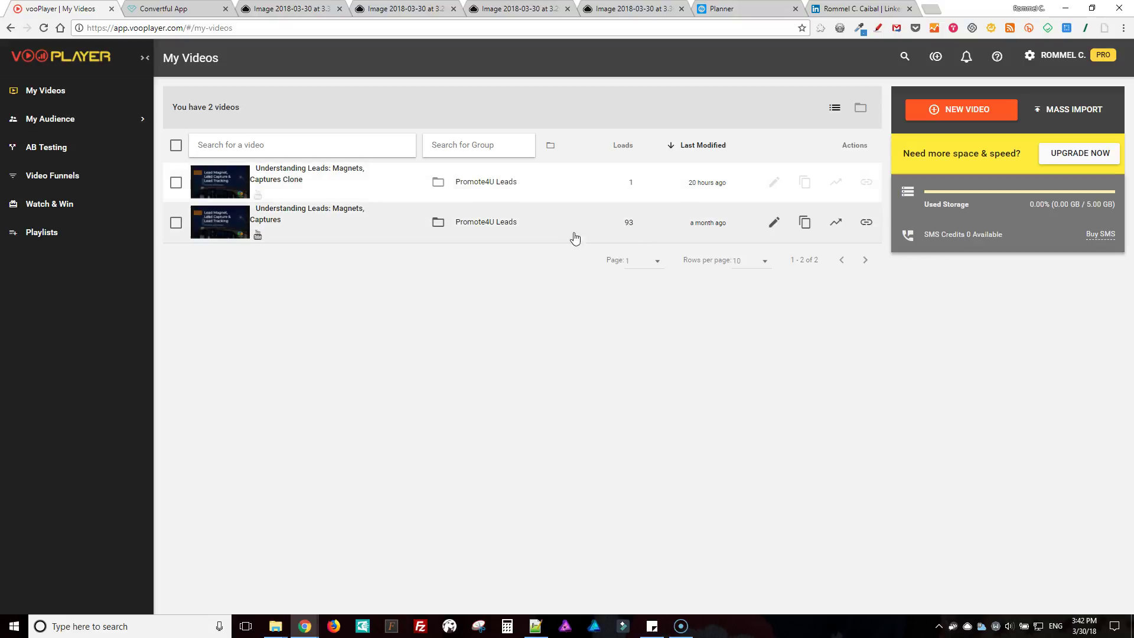
Step: Look over the original lead video and the Understanding Leads: Magnets, Captures Clone video in vooPlayer
{"action": "left_click", "coordinate": [679, 237]}
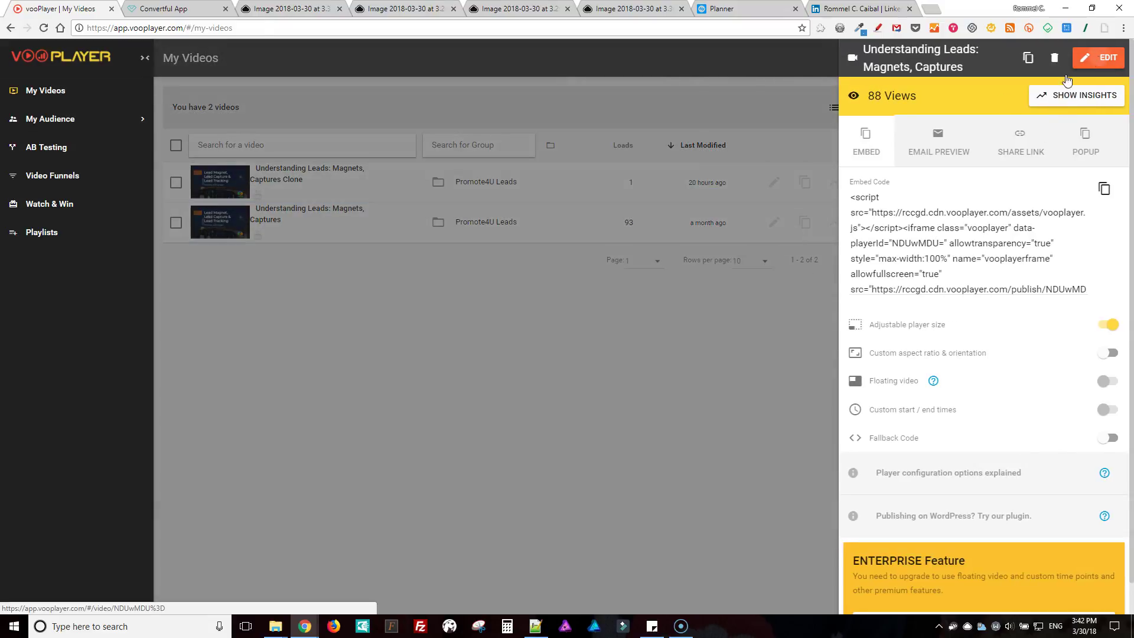
{"action": "left_click", "coordinate": [613, 355]}
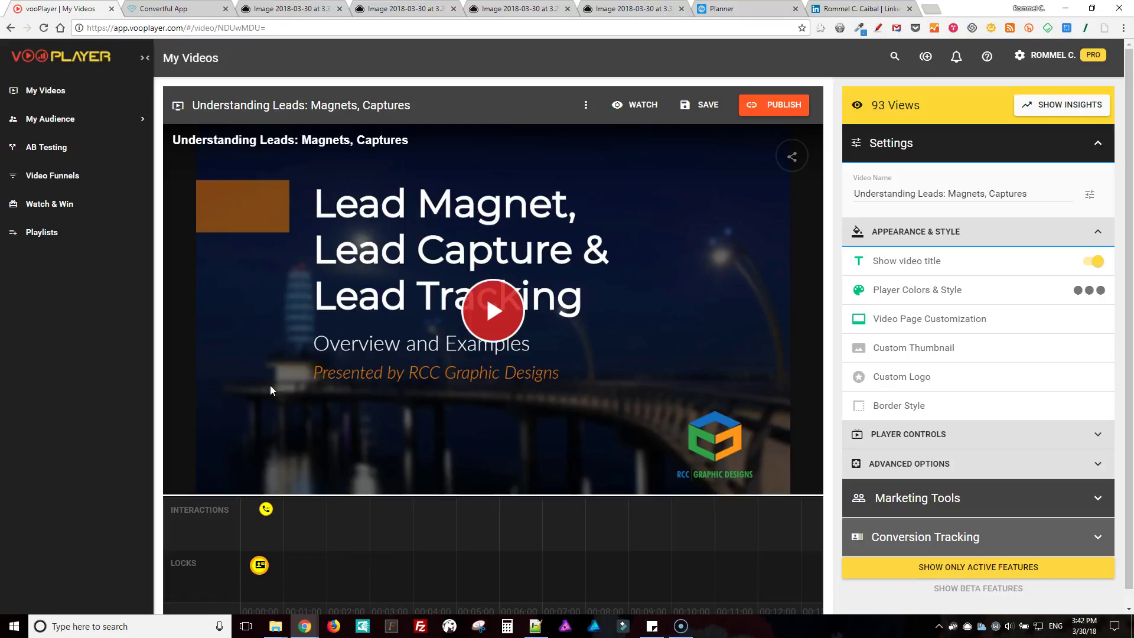
{"action": "left_click", "coordinate": [52, 92]}
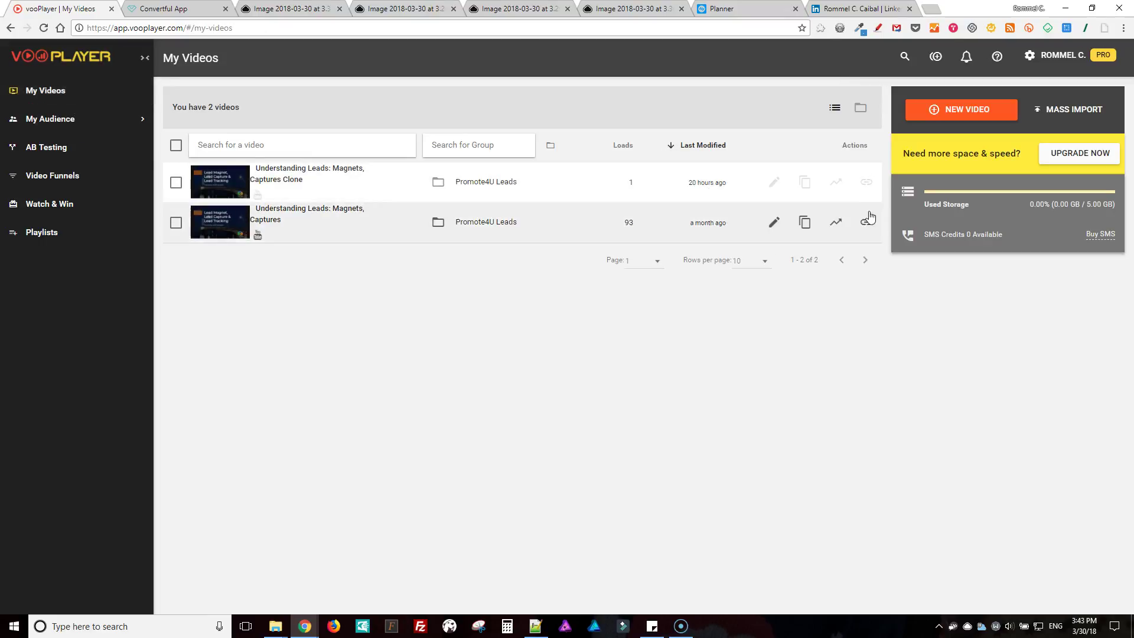
{"action": "left_click", "coordinate": [392, 192]}
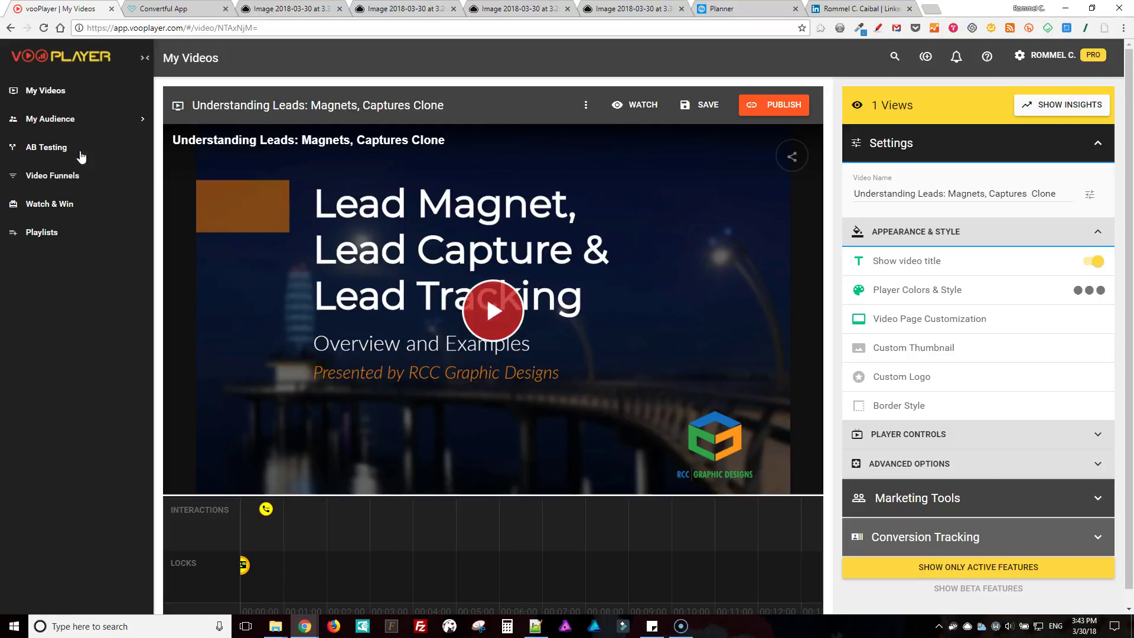
{"action": "left_click", "coordinate": [51, 93]}
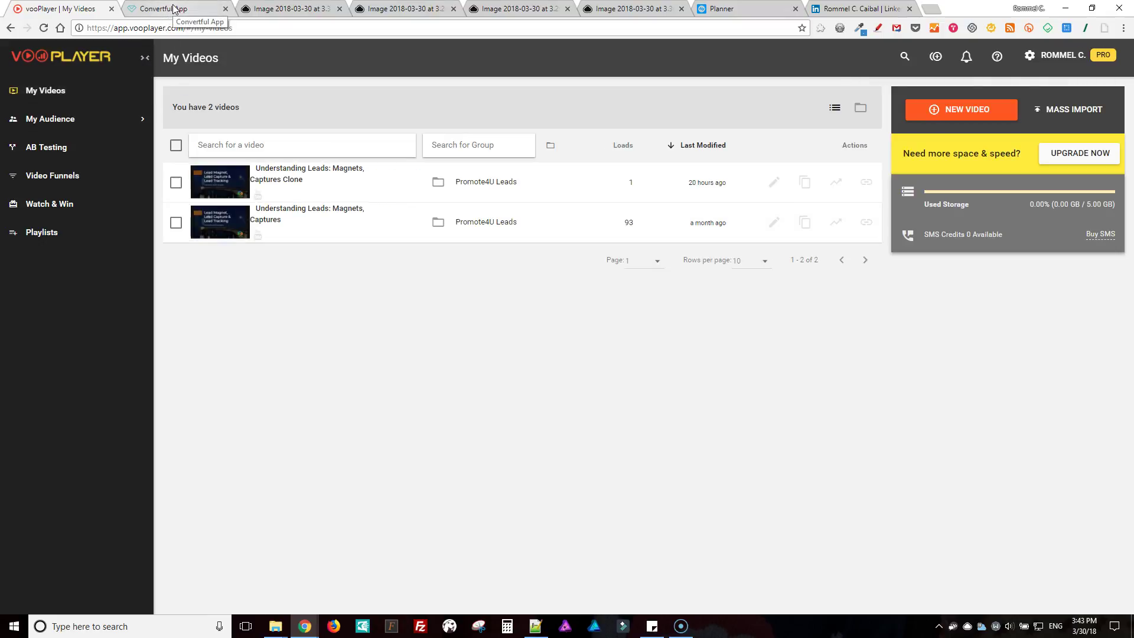
Step: Copy the Clone video's share link and bring up the Convertful pop-up editor
{"action": "left_click", "coordinate": [867, 183]}
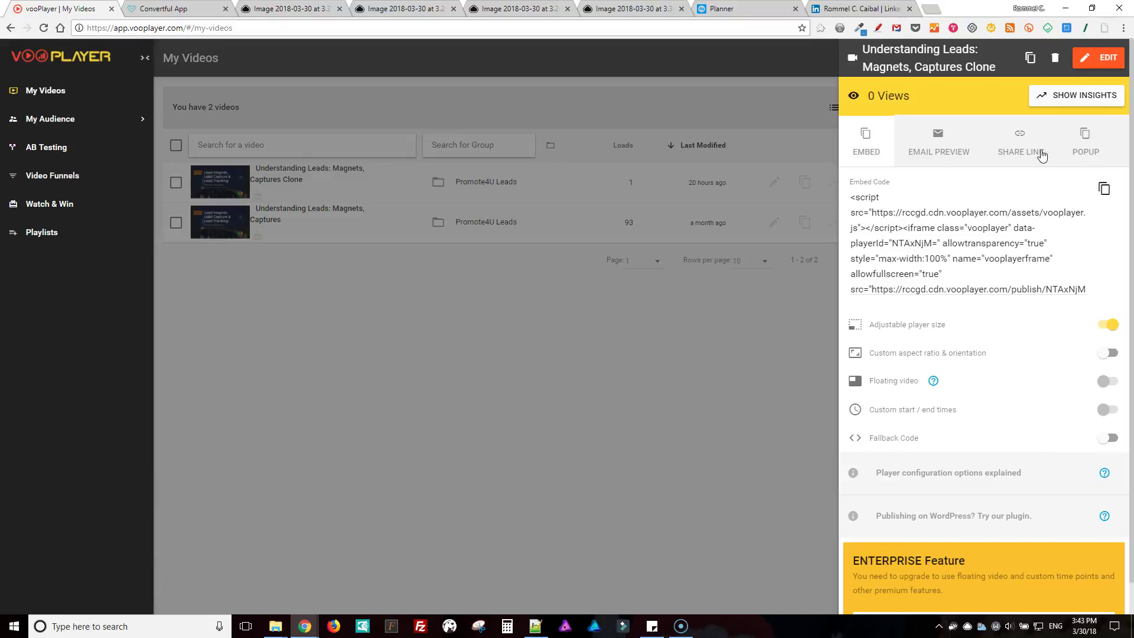
{"action": "left_click", "coordinate": [1020, 146]}
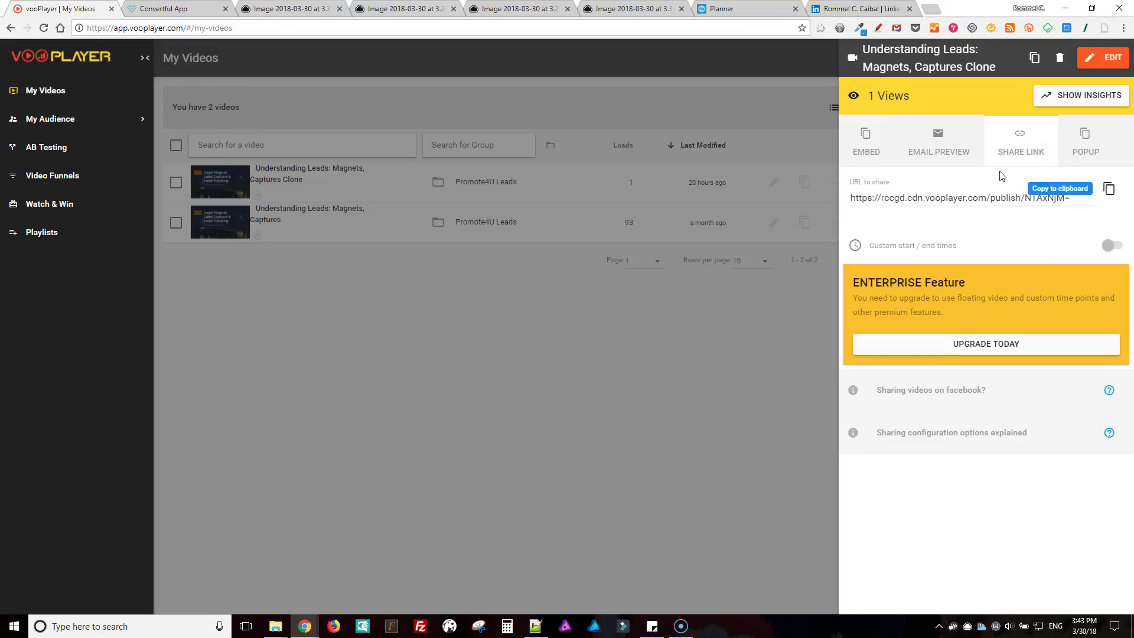
{"action": "left_click", "coordinate": [1109, 190]}
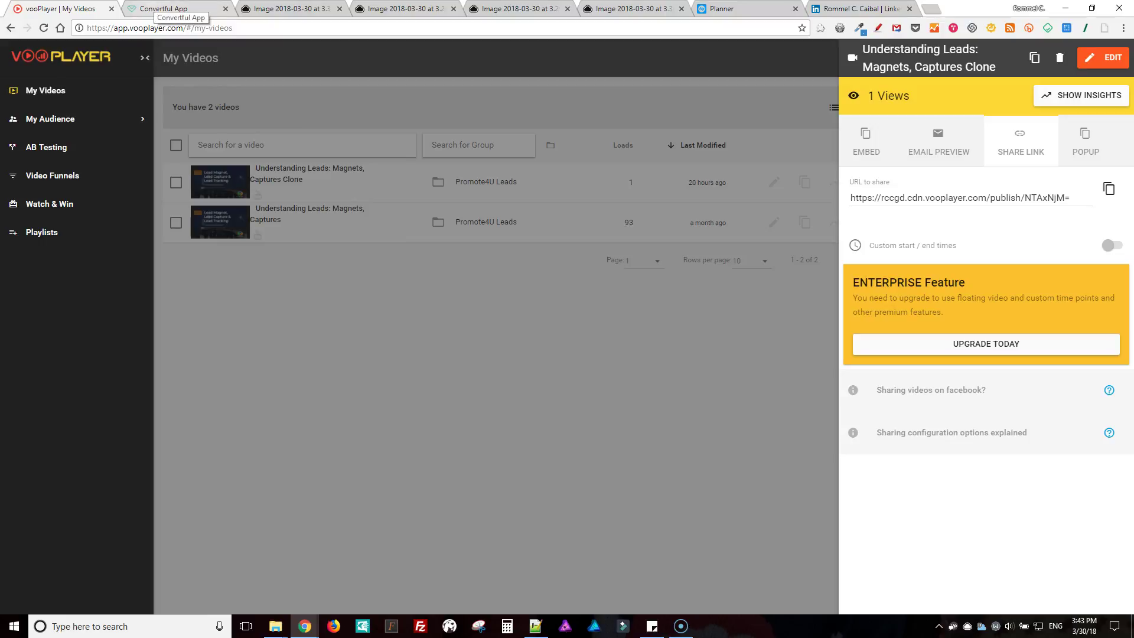
{"action": "left_click", "coordinate": [156, 9]}
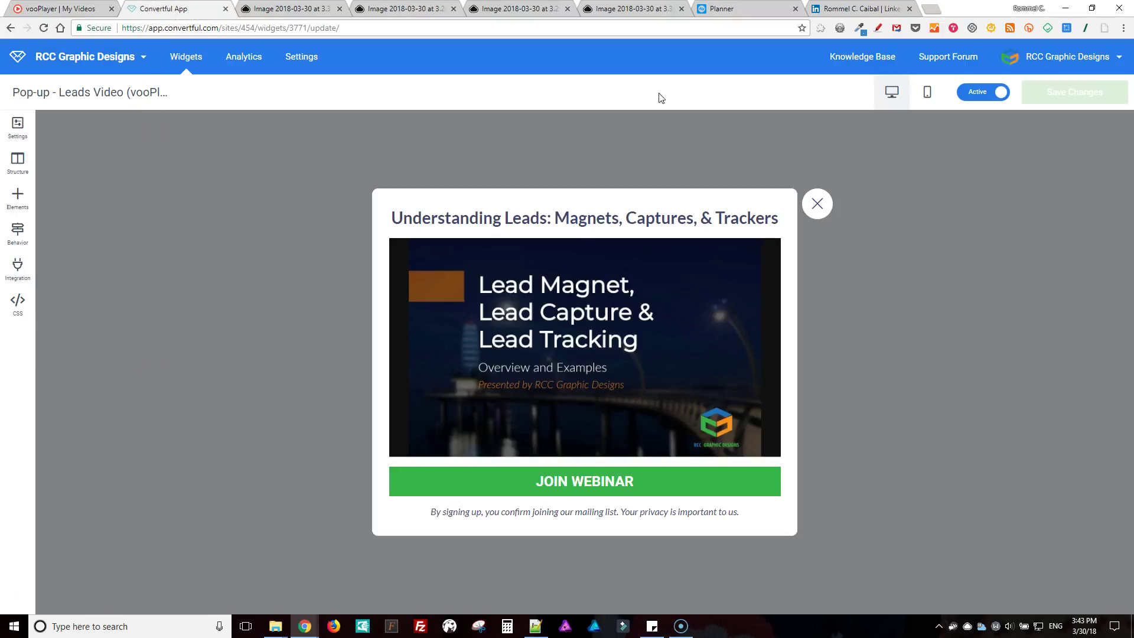
Step: Open Pop-up - Leads Video (vooPlayer), check its video link, then view its 720px-width settings
{"action": "left_click", "coordinate": [185, 64]}
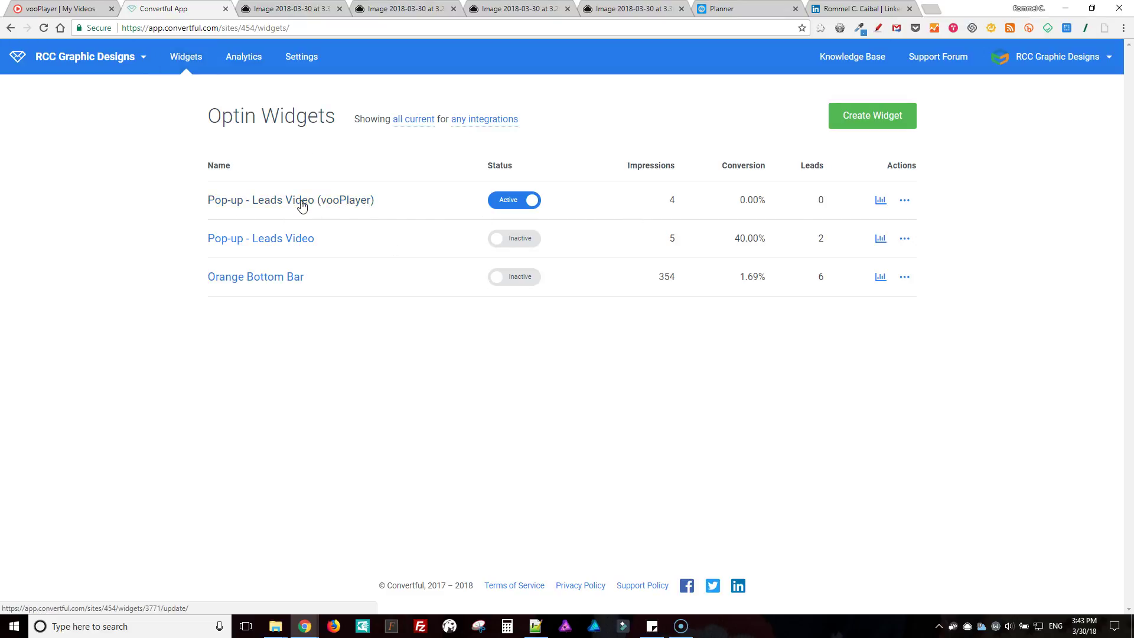
{"action": "left_click", "coordinate": [301, 205]}
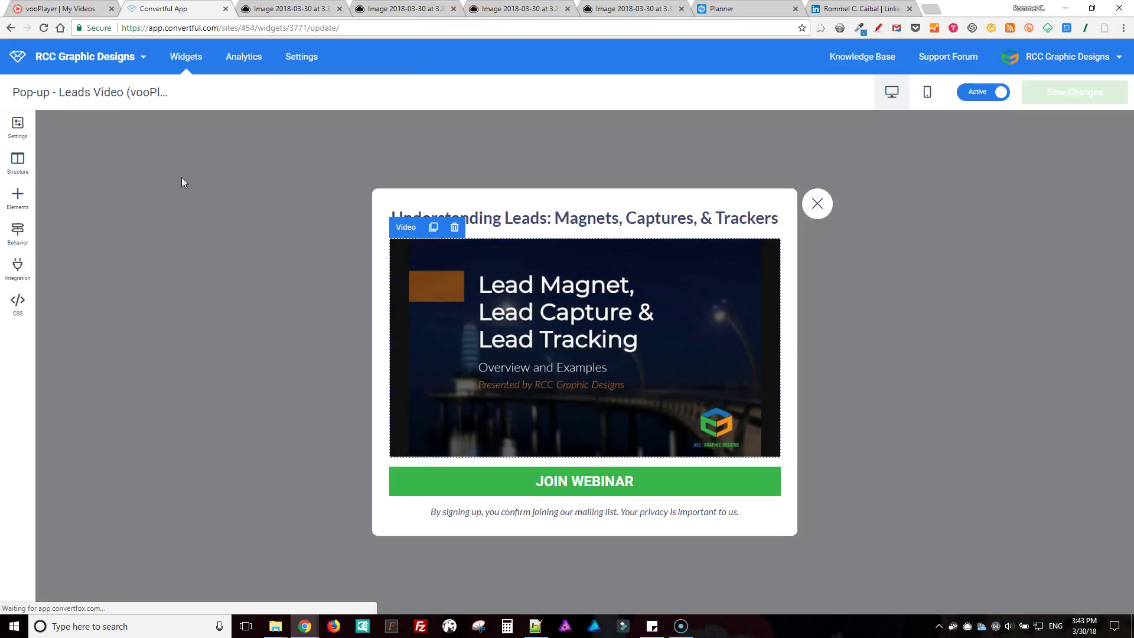
{"action": "left_click", "coordinate": [485, 333]}
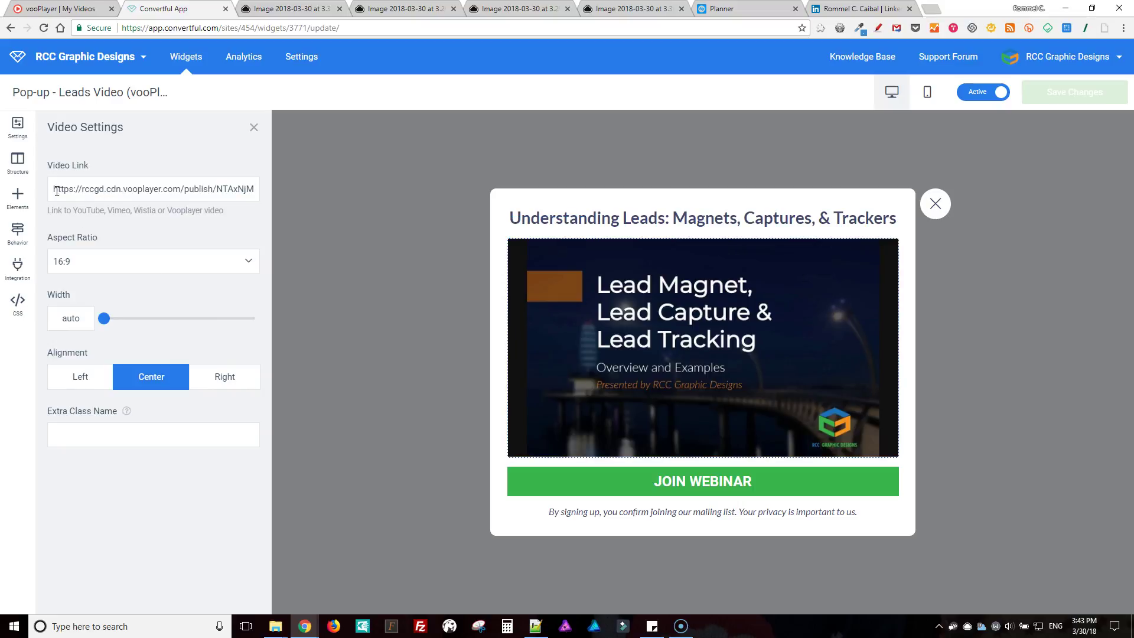
{"action": "left_click_drag", "start_coordinate": [52, 189], "coordinate": [268, 199]}
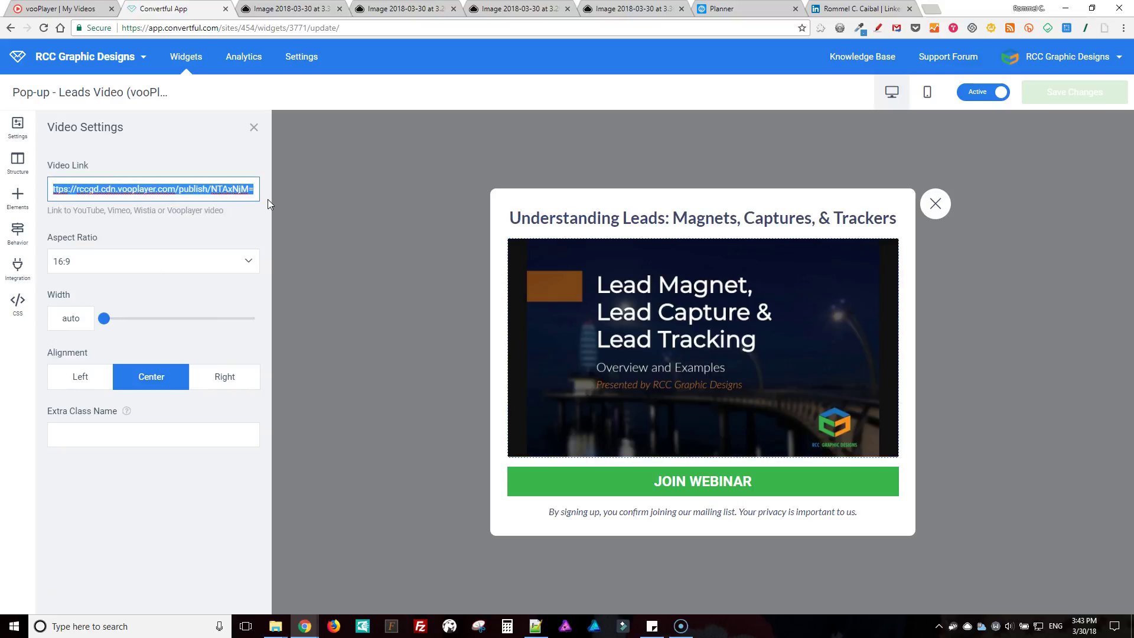
{"action": "left_click", "coordinate": [405, 231]}
{"action": "left_click", "coordinate": [18, 130]}
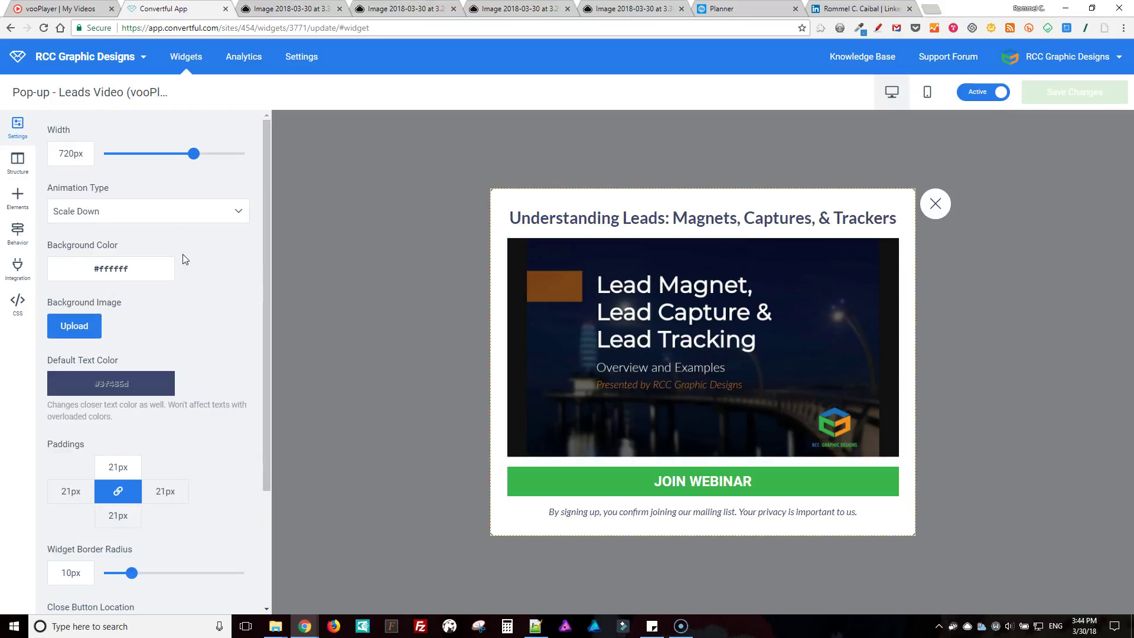
Step: Compare the pop-up's phone and desktop previews and inspect its row and column layout
{"action": "scroll", "coordinate": [183, 254], "scroll_direction": "down", "scroll_amount": 3}
{"action": "scroll", "coordinate": [59, 203], "scroll_direction": "up", "scroll_amount": 3}
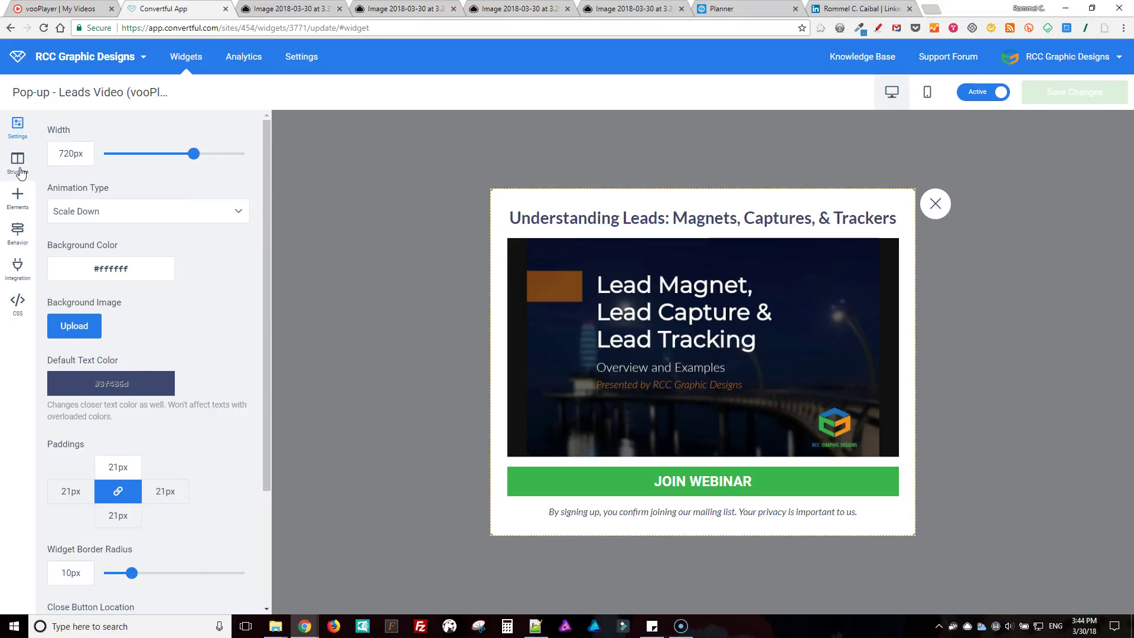
{"action": "left_click", "coordinate": [926, 93]}
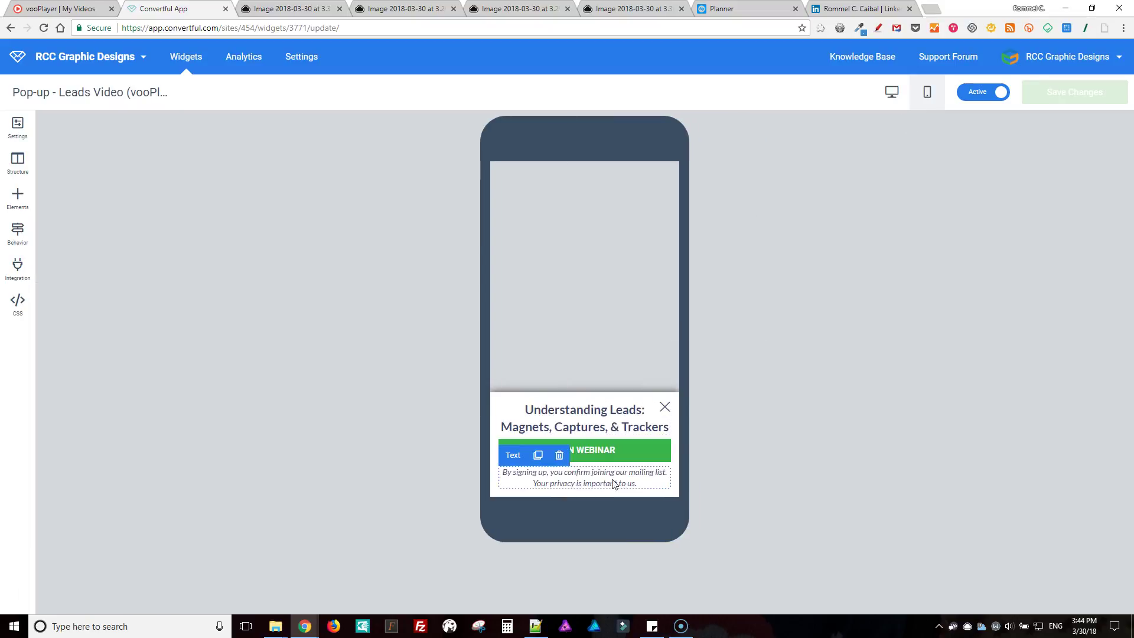
{"action": "left_click", "coordinate": [485, 392]}
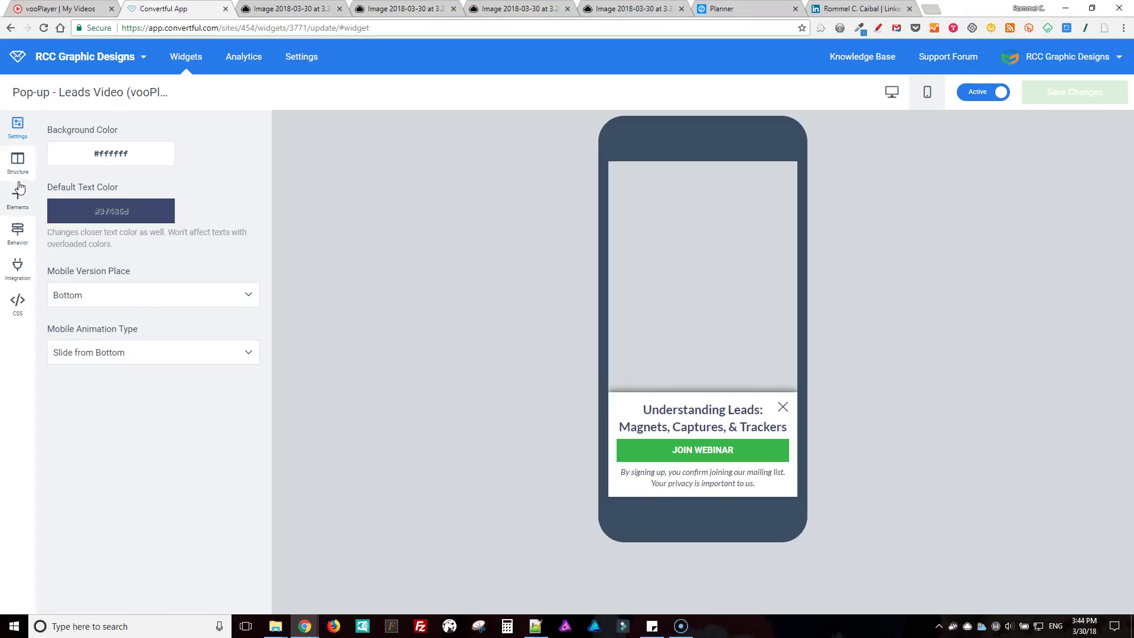
{"action": "left_click", "coordinate": [17, 161]}
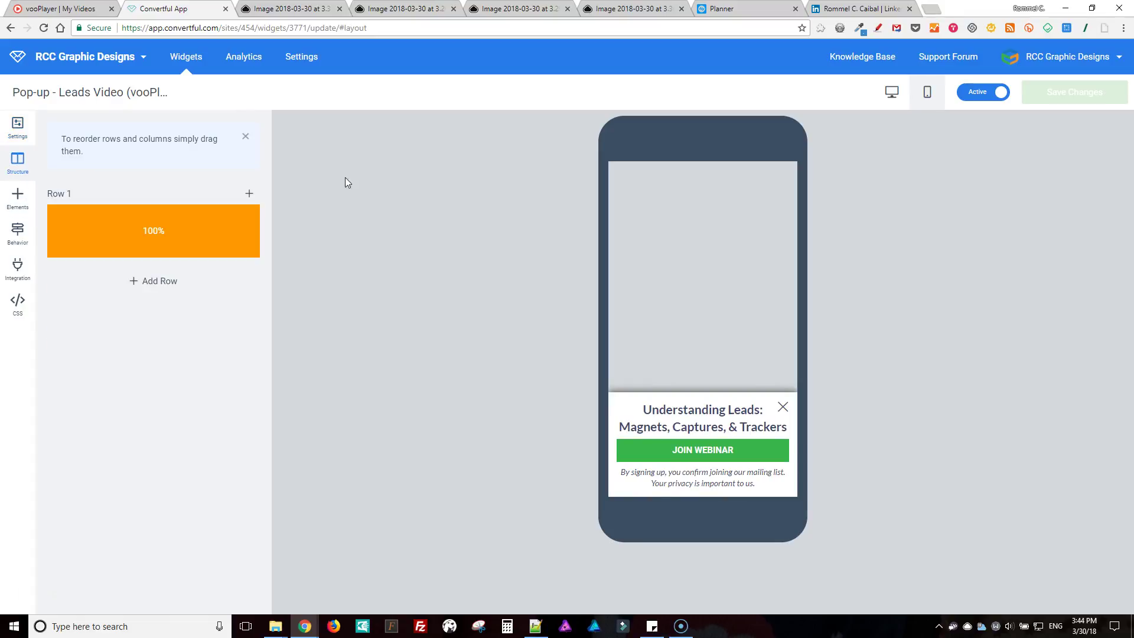
{"action": "left_click", "coordinate": [893, 94]}
{"action": "left_click", "coordinate": [18, 164]}
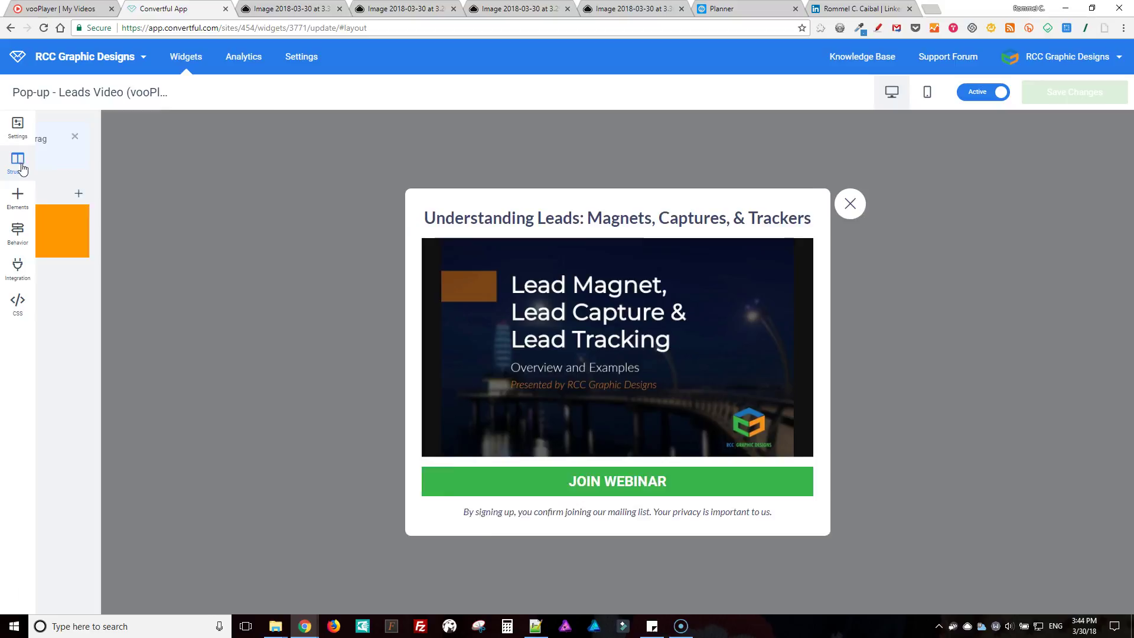
Step: Add a test Video element to the pop-up, then delete it, leaving the vooPlayer video
{"action": "left_click", "coordinate": [18, 198]}
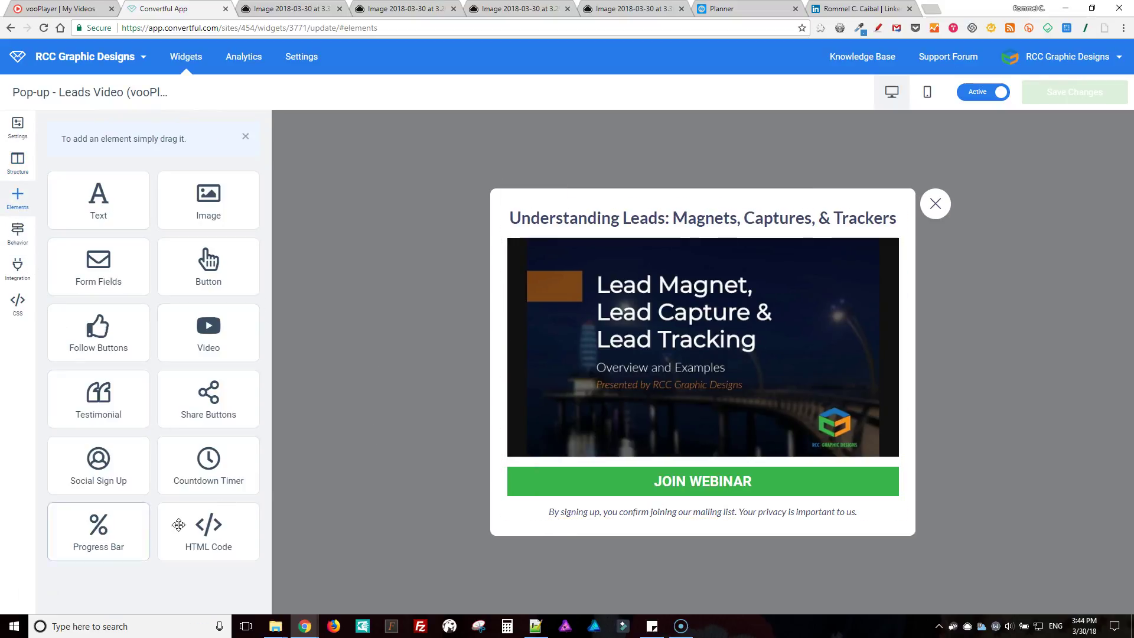
{"action": "left_click_drag", "start_coordinate": [201, 334], "coordinate": [565, 239]}
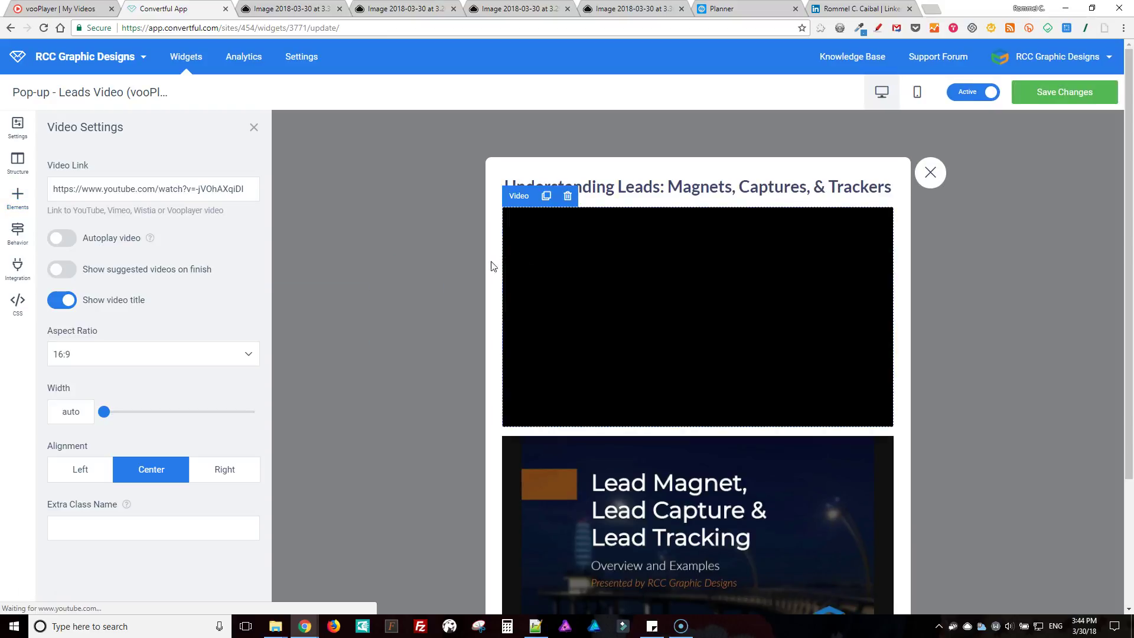
{"action": "left_click_drag", "start_coordinate": [225, 210], "coordinate": [167, 211]}
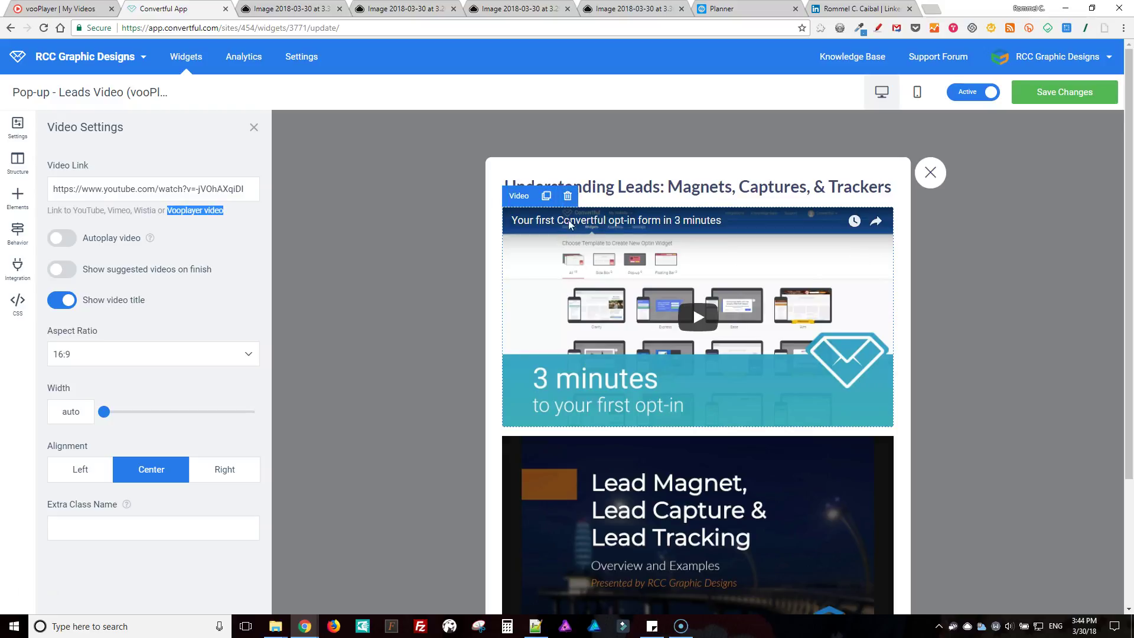
{"action": "left_click", "coordinate": [568, 200]}
{"action": "left_click", "coordinate": [617, 87]}
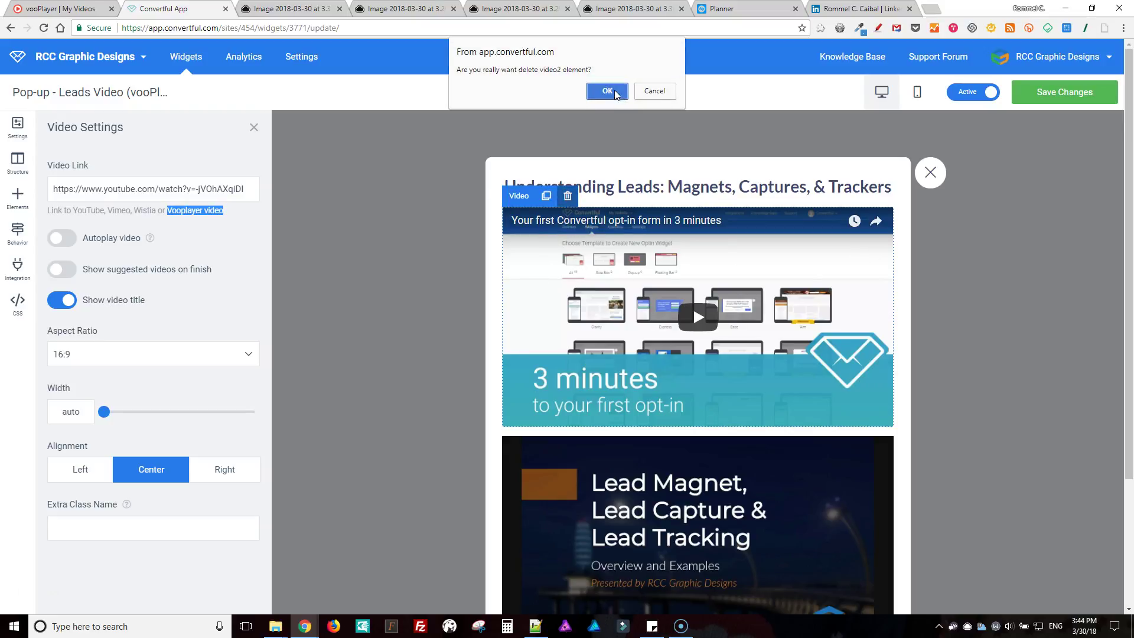
Step: Review the Behavior rules: rp.rccgd.com pages, exit intent or at least 3 seconds on page
{"action": "left_click", "coordinate": [17, 231]}
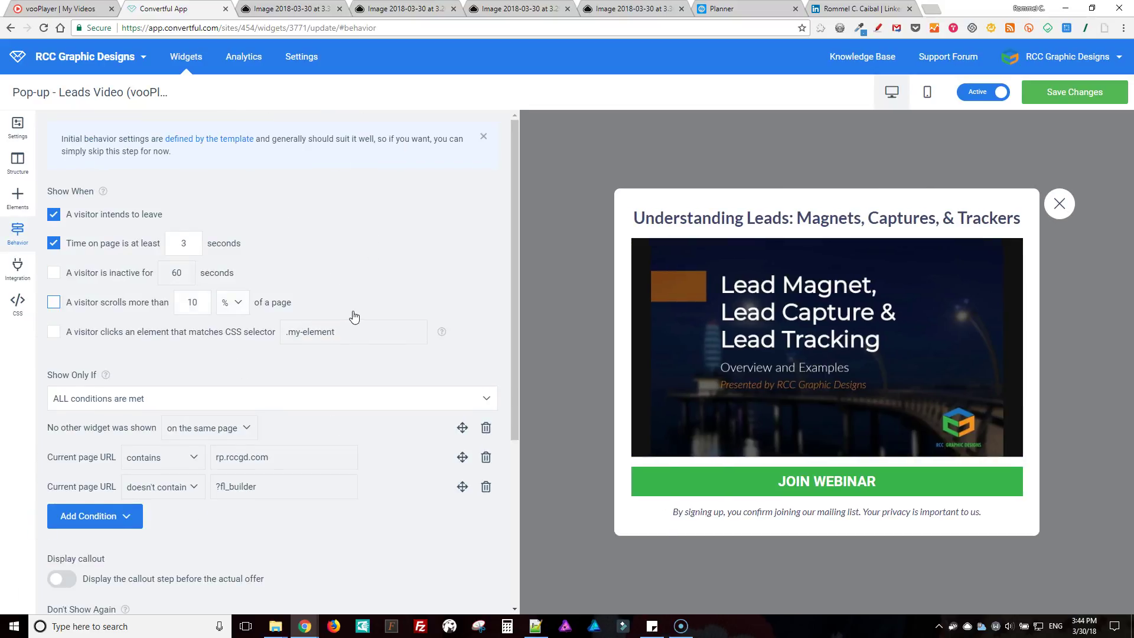
{"action": "scroll", "coordinate": [354, 317], "scroll_direction": "down", "scroll_amount": 3}
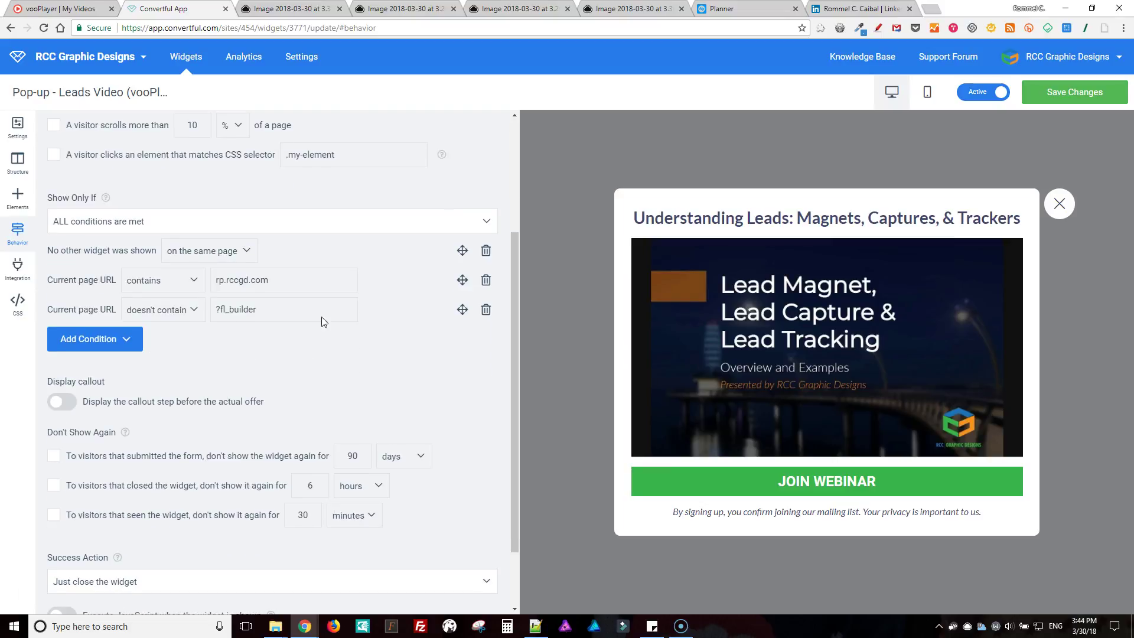
{"action": "left_click_drag", "start_coordinate": [278, 281], "coordinate": [195, 282]}
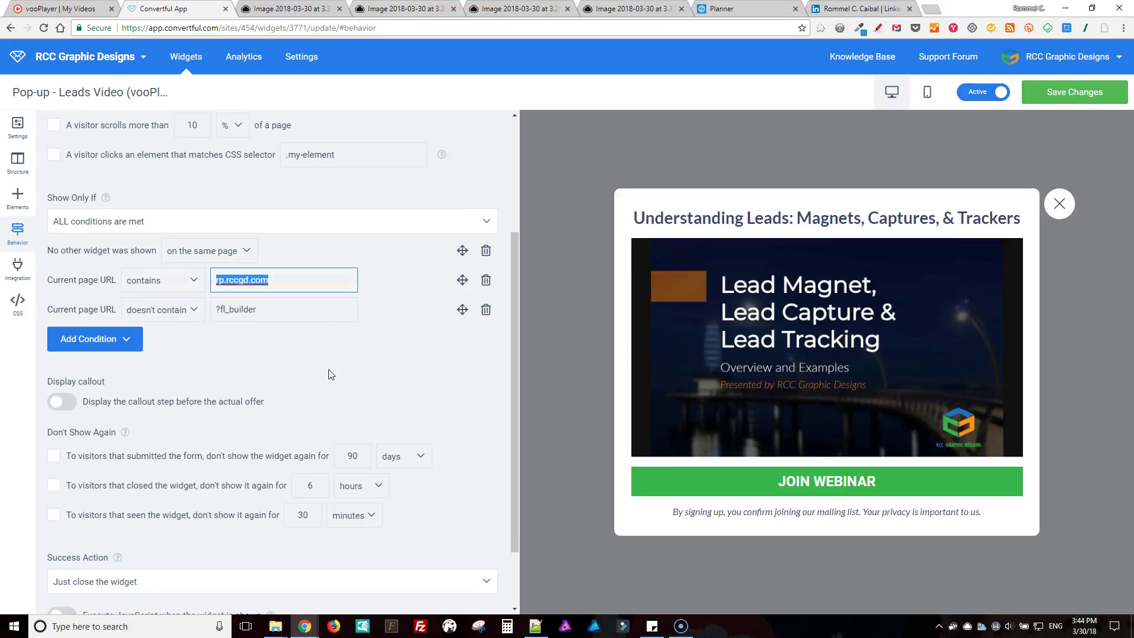
{"action": "left_click", "coordinate": [346, 373]}
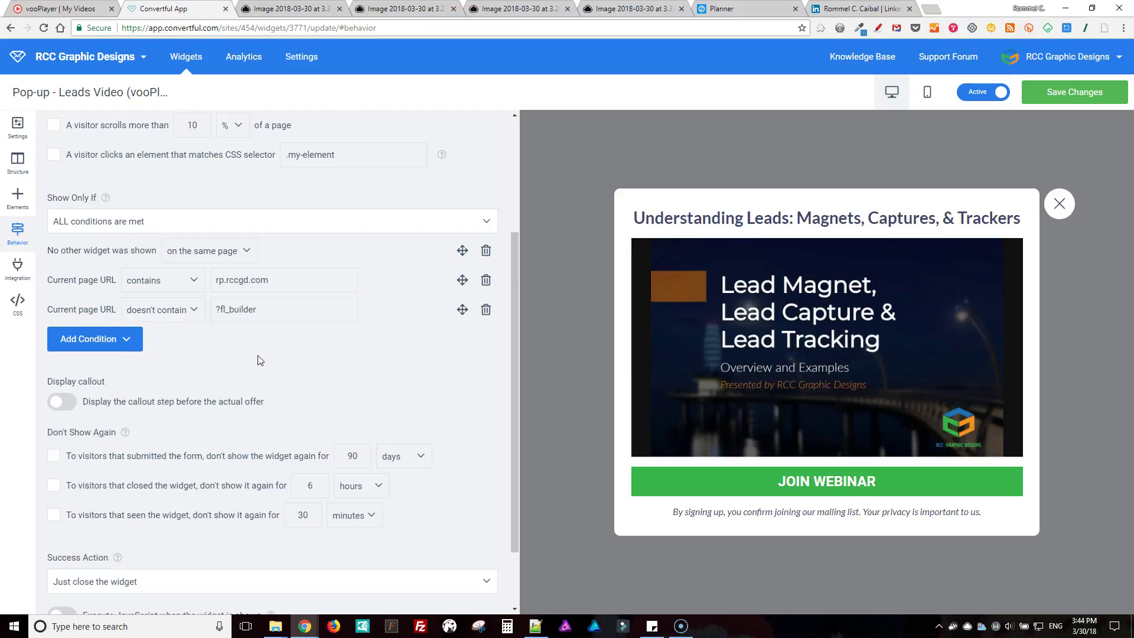
{"action": "scroll", "coordinate": [187, 373], "scroll_direction": "up", "scroll_amount": 3}
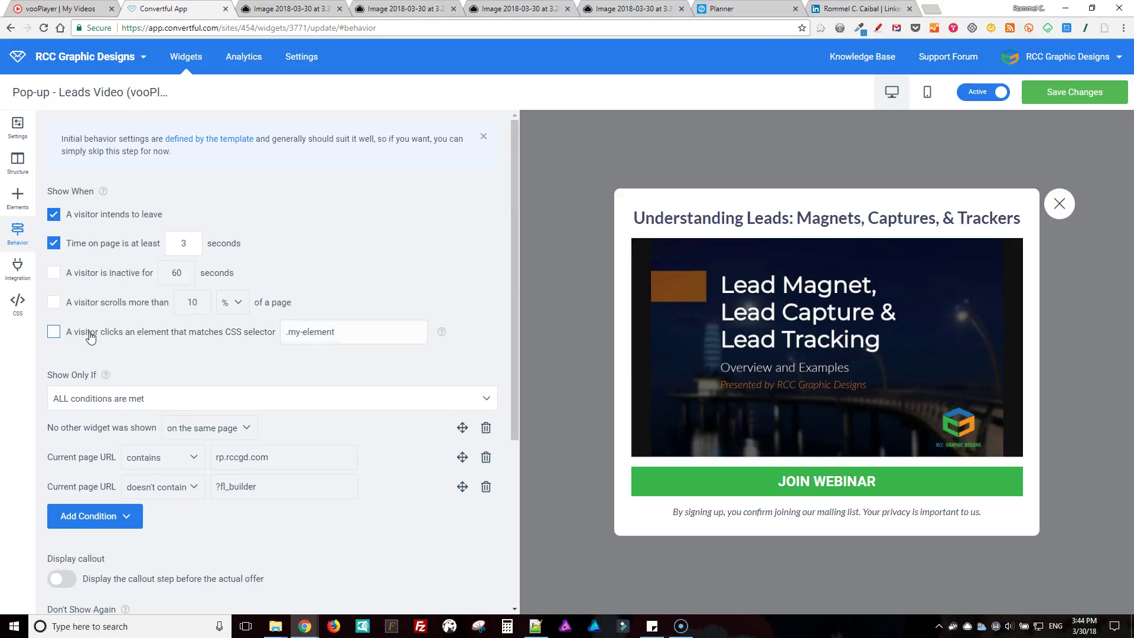
{"action": "scroll", "coordinate": [94, 336], "scroll_direction": "down", "scroll_amount": 5}
{"action": "scroll", "coordinate": [92, 346], "scroll_direction": "up", "scroll_amount": 4}
{"action": "scroll", "coordinate": [94, 354], "scroll_direction": "up", "scroll_amount": 1}
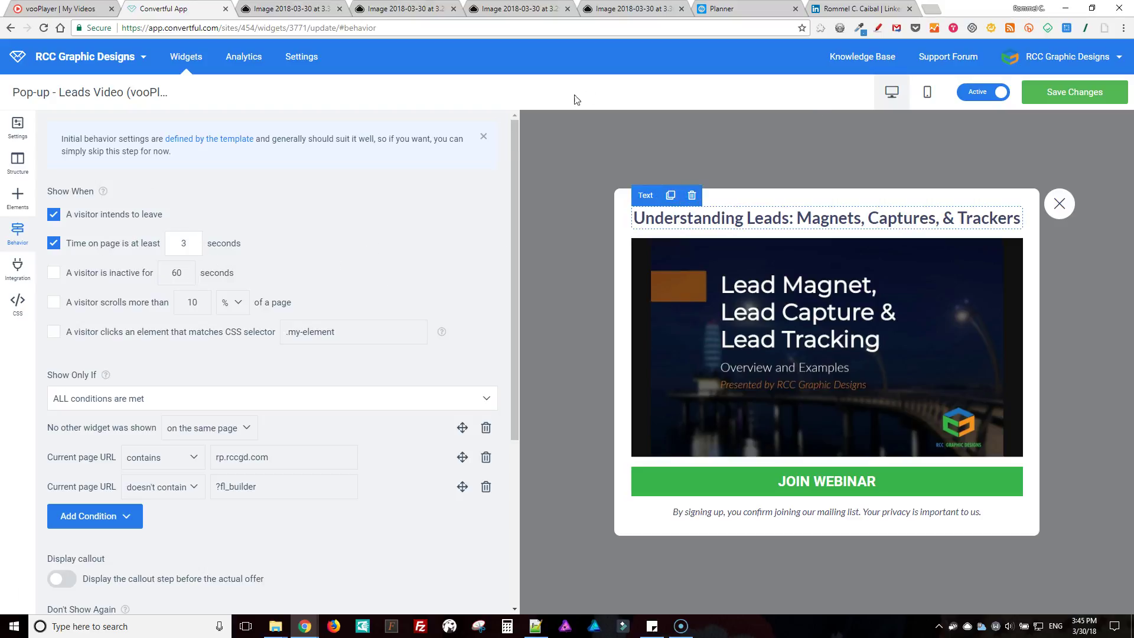
{"action": "scroll", "coordinate": [357, 370], "scroll_direction": "down", "scroll_amount": 2}
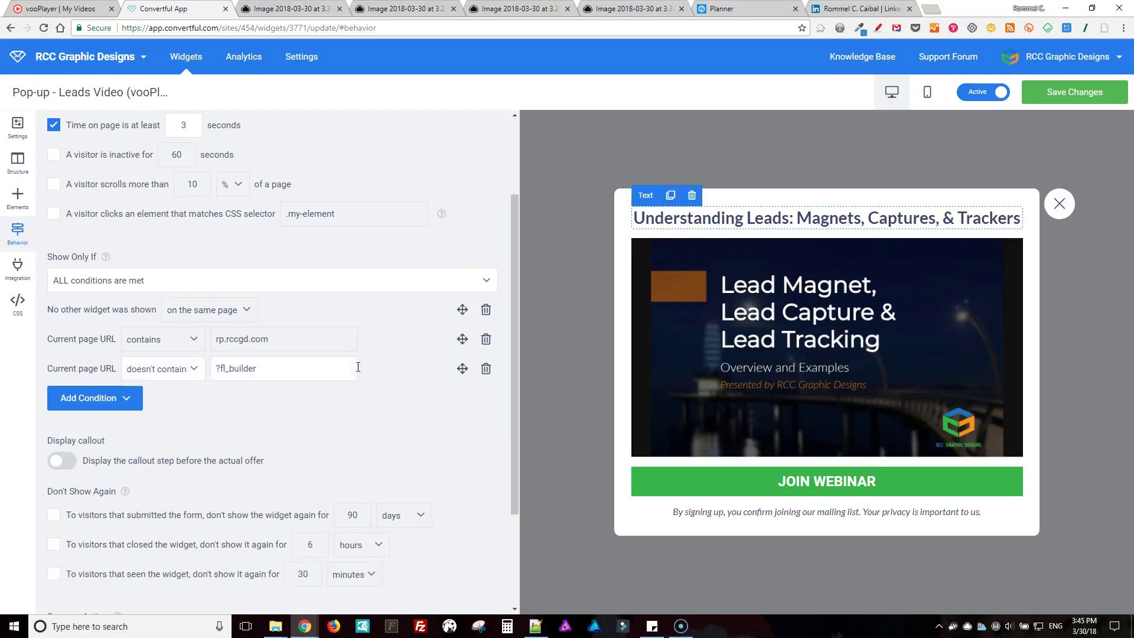
{"action": "scroll", "coordinate": [353, 375], "scroll_direction": "down", "scroll_amount": 1}
{"action": "scroll", "coordinate": [346, 386], "scroll_direction": "down", "scroll_amount": 2}
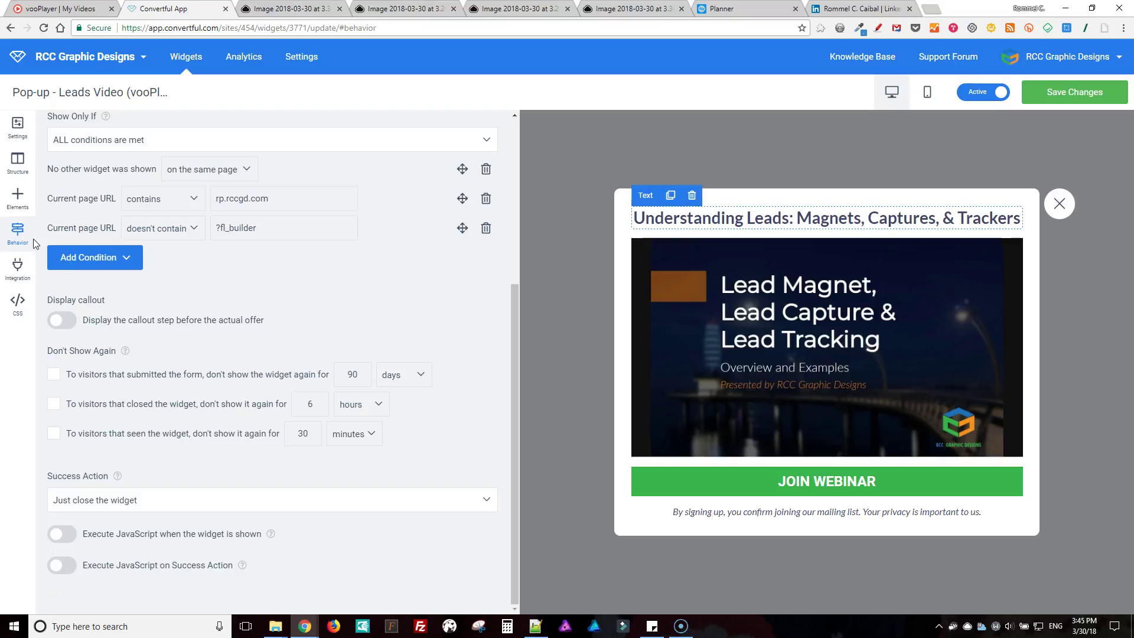
Step: Check the pop-up's integrations list and custom CSS, ending on its 720px-width, 10px-radius settings
{"action": "left_click", "coordinate": [18, 268]}
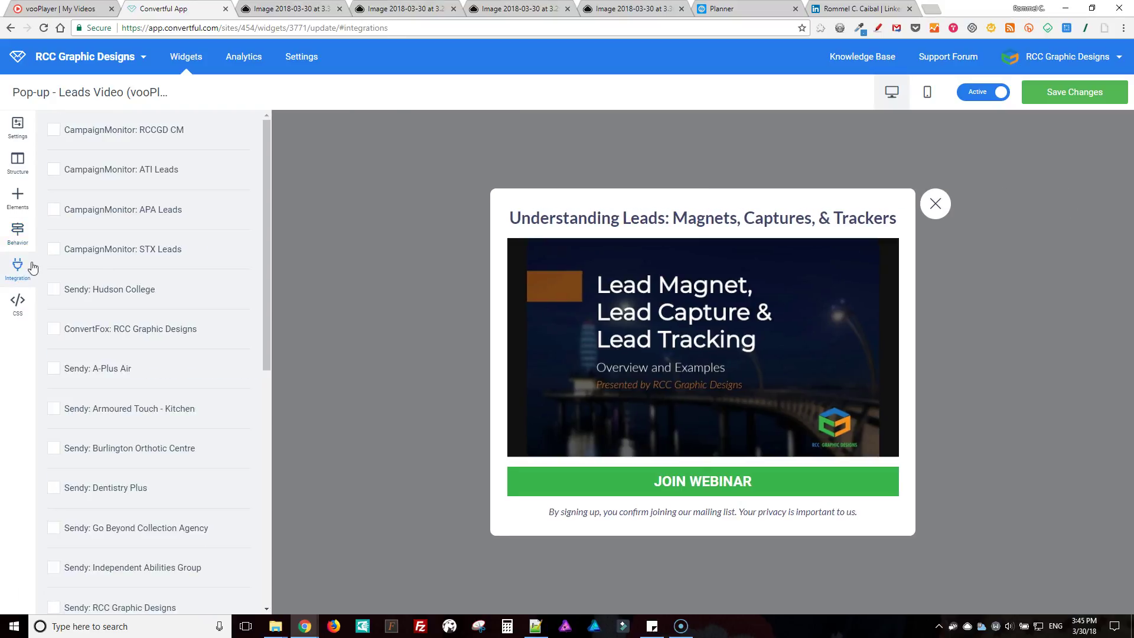
{"action": "left_click_drag", "start_coordinate": [266, 192], "coordinate": [276, 448]}
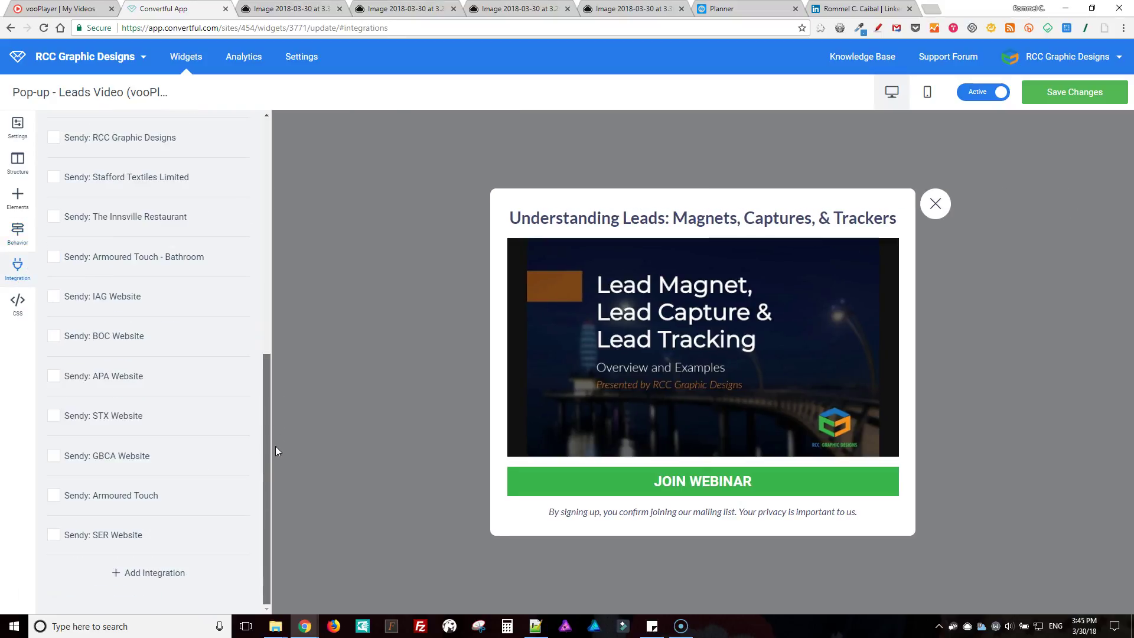
{"action": "scroll", "coordinate": [108, 358], "scroll_direction": "up", "scroll_amount": 5}
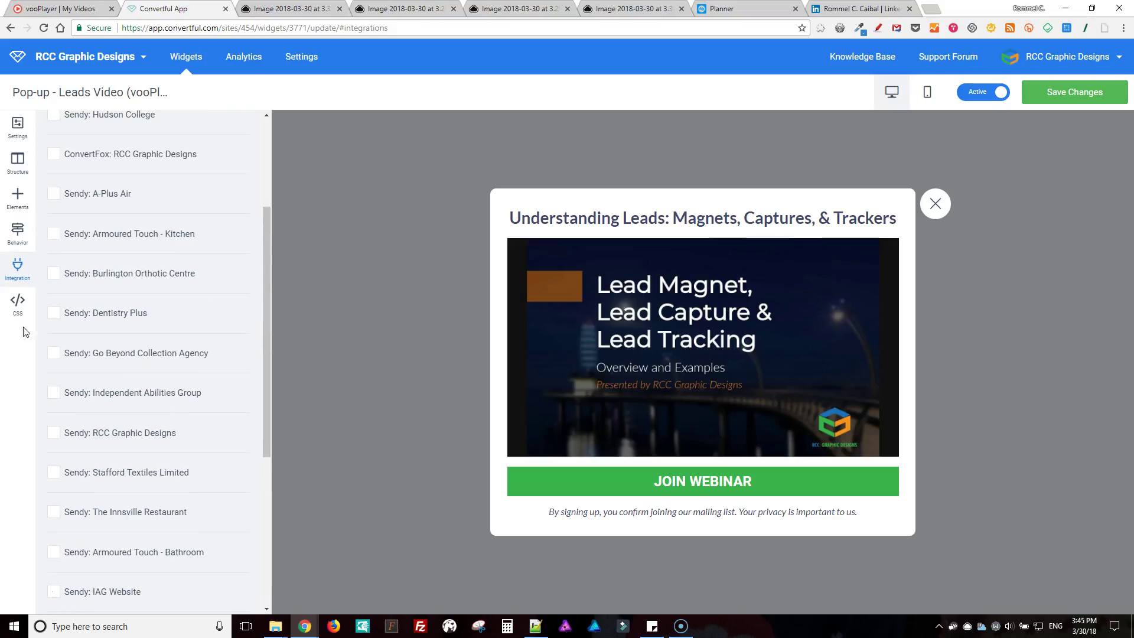
{"action": "left_click", "coordinate": [18, 304]}
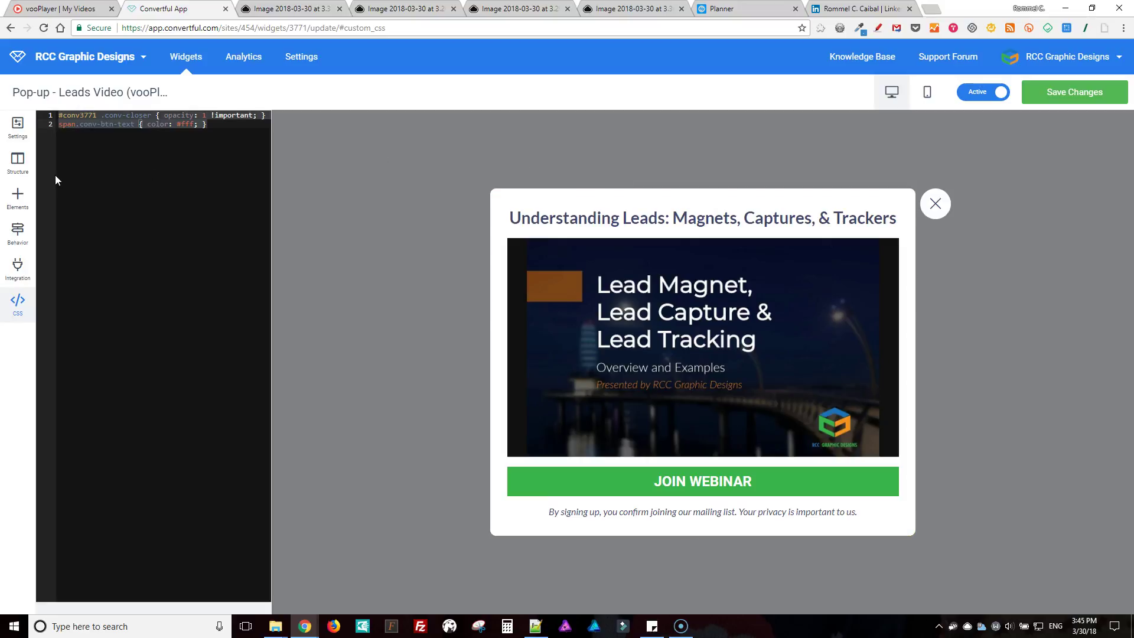
{"action": "left_click", "coordinate": [233, 140]}
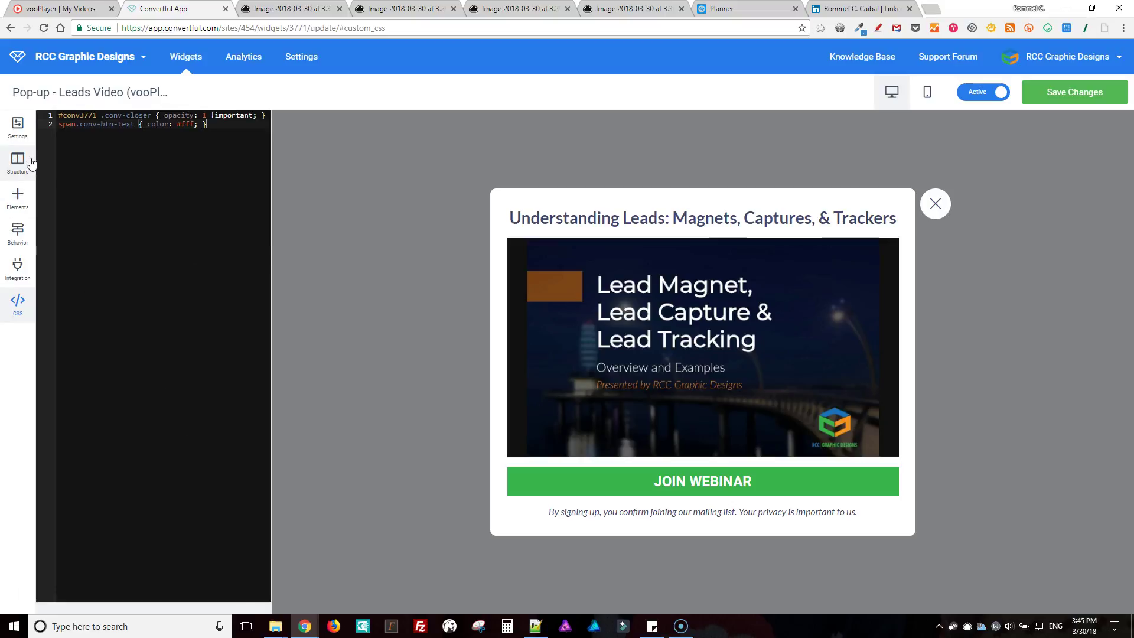
{"action": "left_click", "coordinate": [18, 126]}
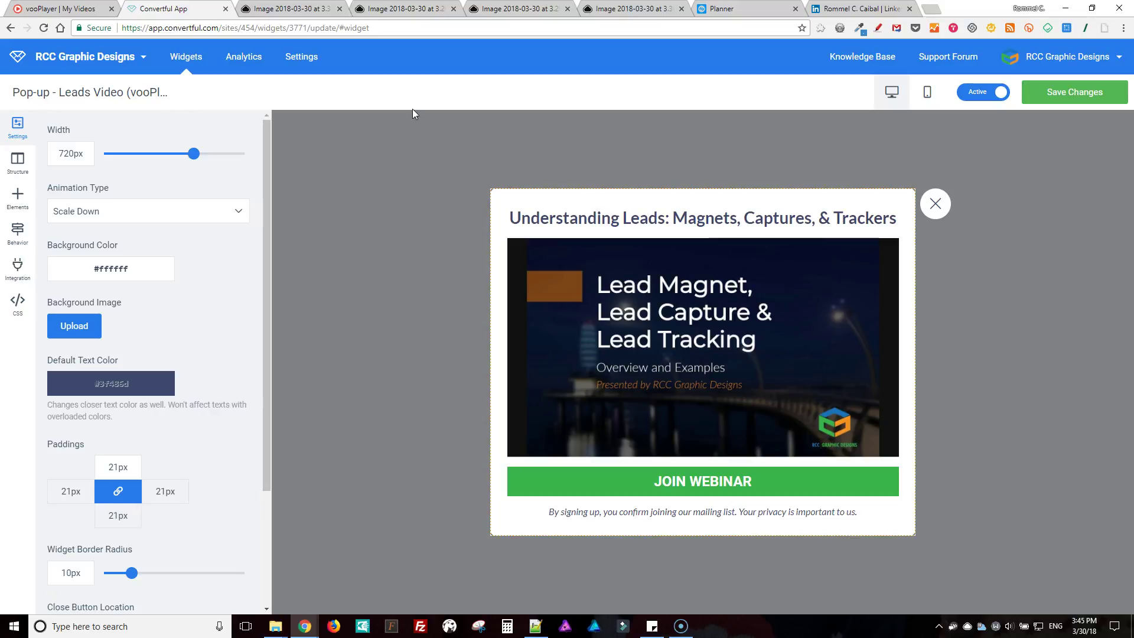
Step: Page through the replug Brands, Edit Brand and campaign type screenshots for 'RCC Graphic Designs'
{"action": "left_click", "coordinate": [286, 9]}
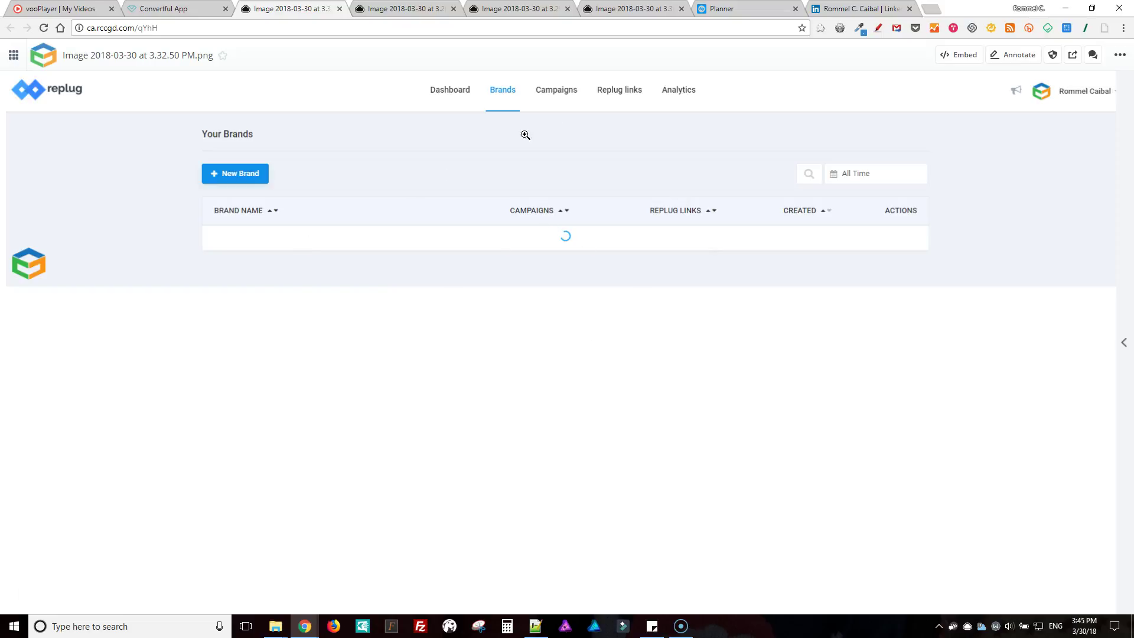
{"action": "left_click", "coordinate": [242, 179]}
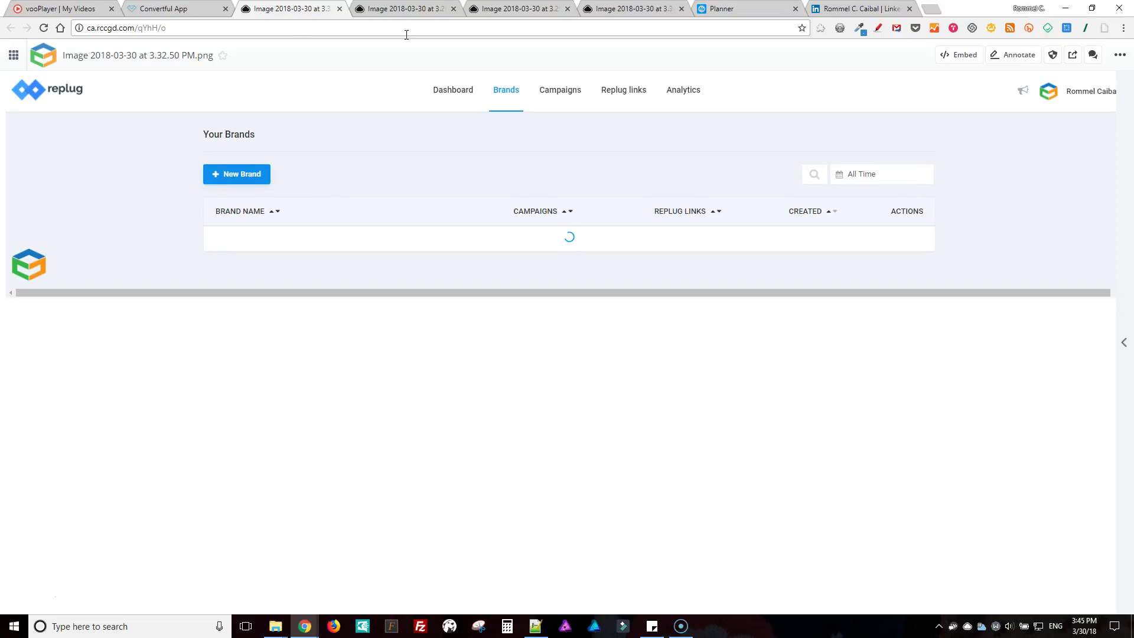
{"action": "left_click", "coordinate": [399, 11]}
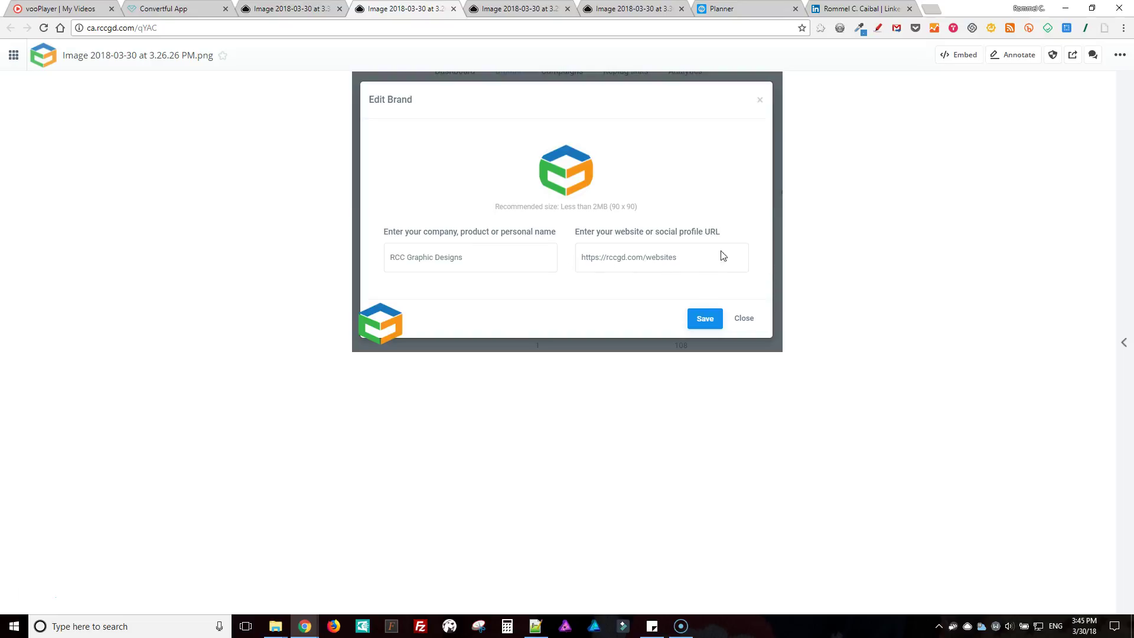
{"action": "left_click", "coordinate": [485, 7]}
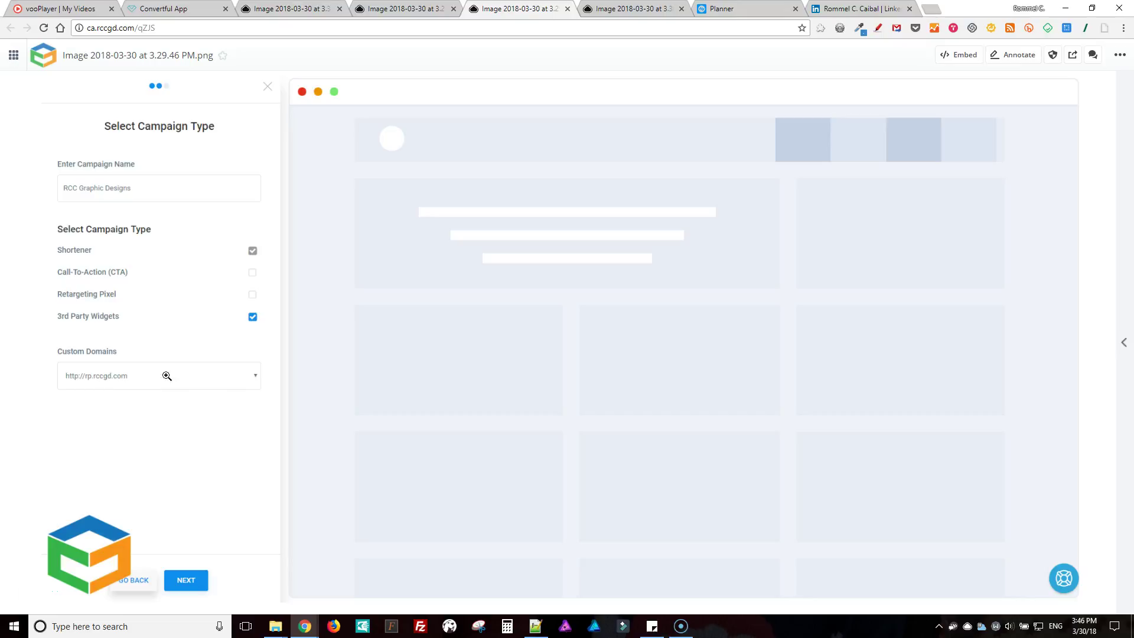
Step: Confirm the pop-up's rp.rccgd.com URL condition, then return to the replug campaign screenshots
{"action": "left_click", "coordinate": [160, 12]}
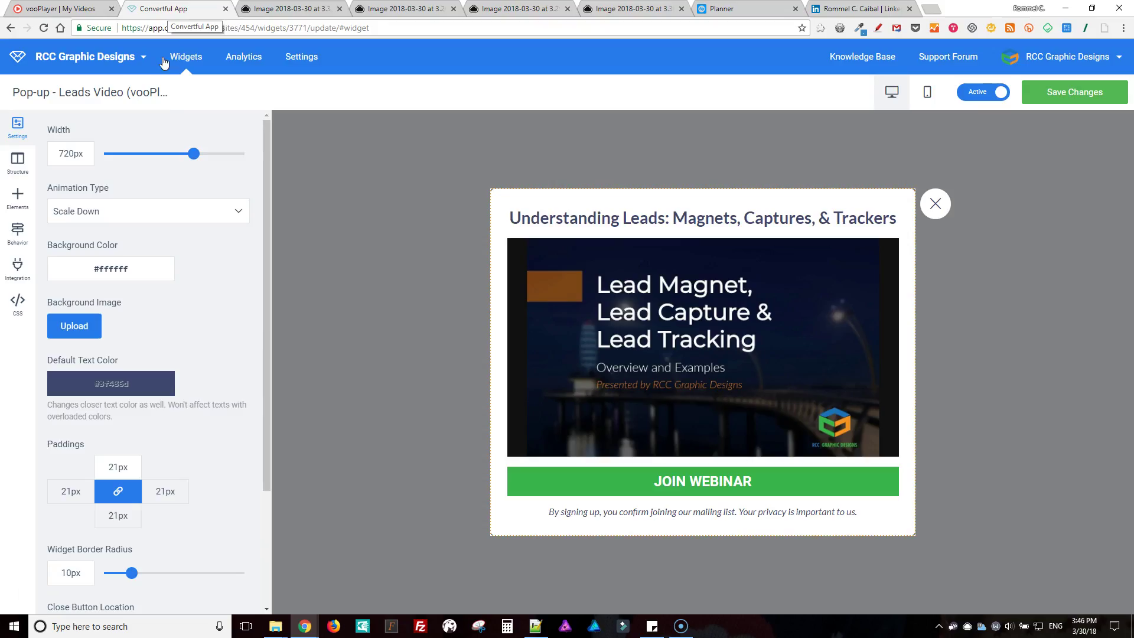
{"action": "left_click", "coordinate": [18, 230]}
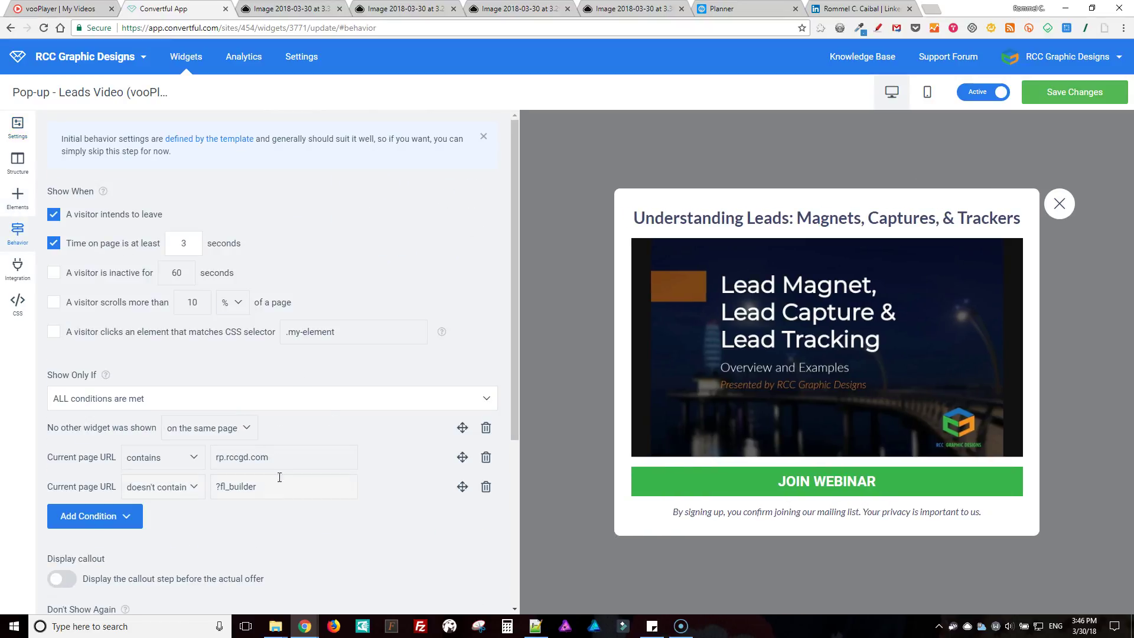
{"action": "left_click", "coordinate": [287, 456]}
{"action": "left_click_drag", "start_coordinate": [286, 456], "coordinate": [203, 458]}
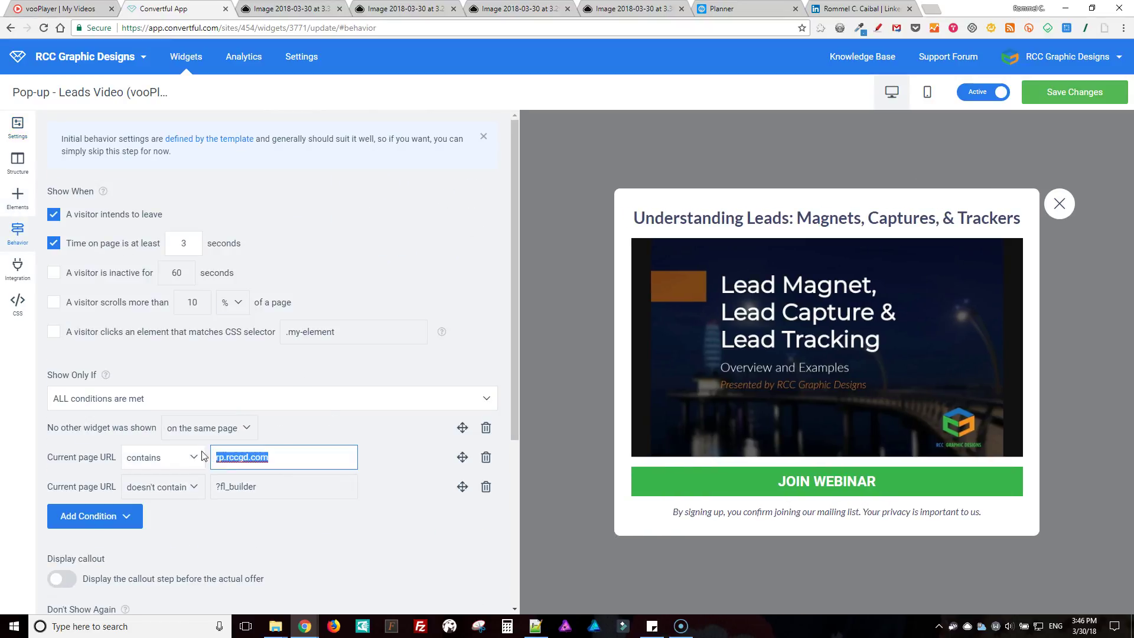
{"action": "left_click", "coordinate": [404, 9]}
{"action": "left_click", "coordinate": [509, 9]}
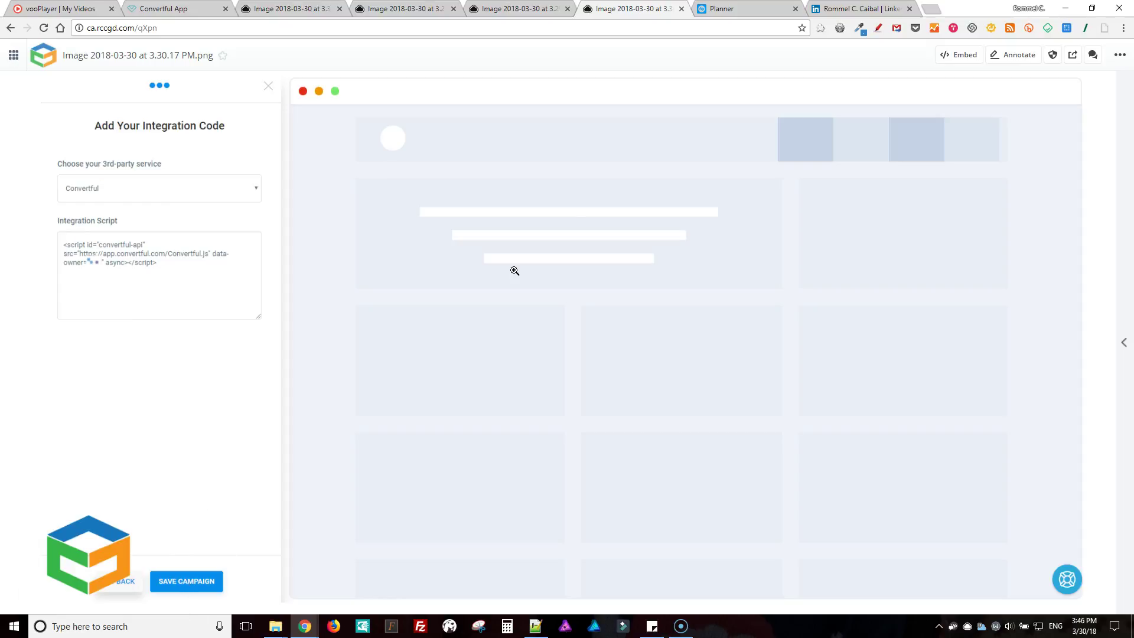
Step: Show the published "[VIDEO] Understanding Leads: Magnets, Captures & Trackers" post details in ContentStudio's Planner
{"action": "left_click", "coordinate": [723, 11]}
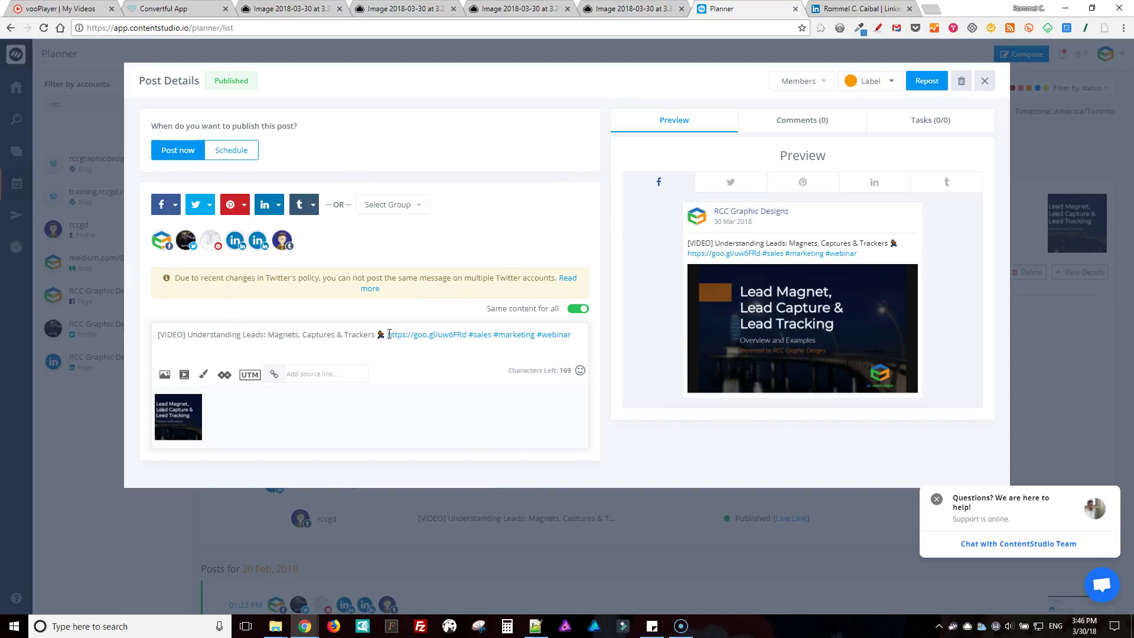
Step: Preview the webinar post's short link and its Twitter, Pinterest, LinkedIn, Tumblr and Facebook versions
{"action": "left_click_drag", "start_coordinate": [388, 335], "coordinate": [465, 336]}
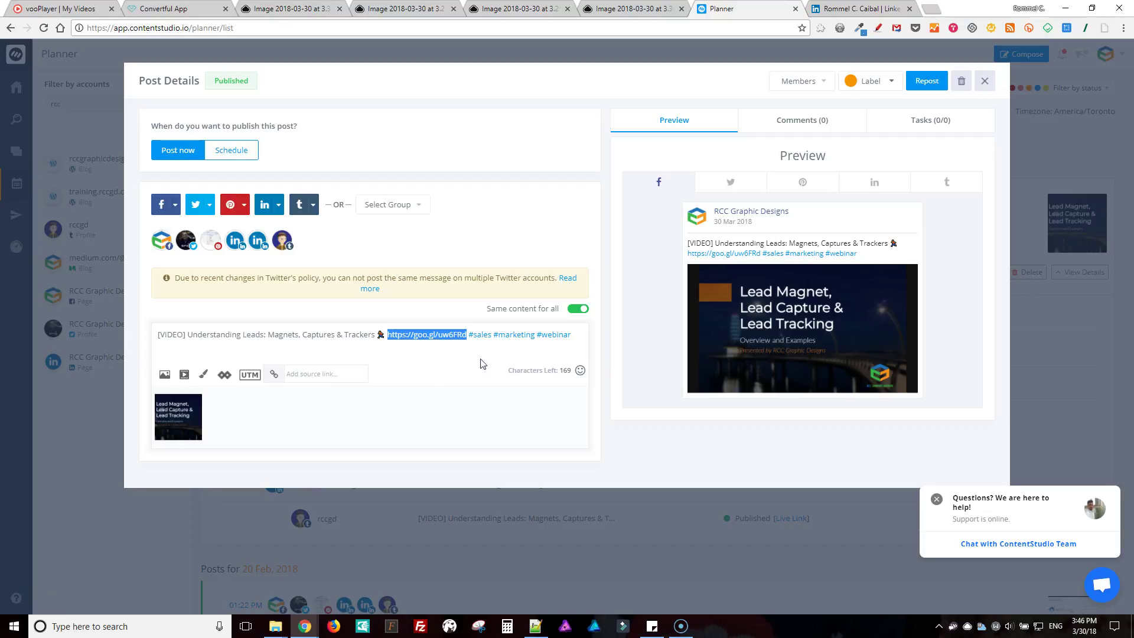
{"action": "left_click", "coordinate": [491, 337]}
{"action": "left_click", "coordinate": [743, 193]}
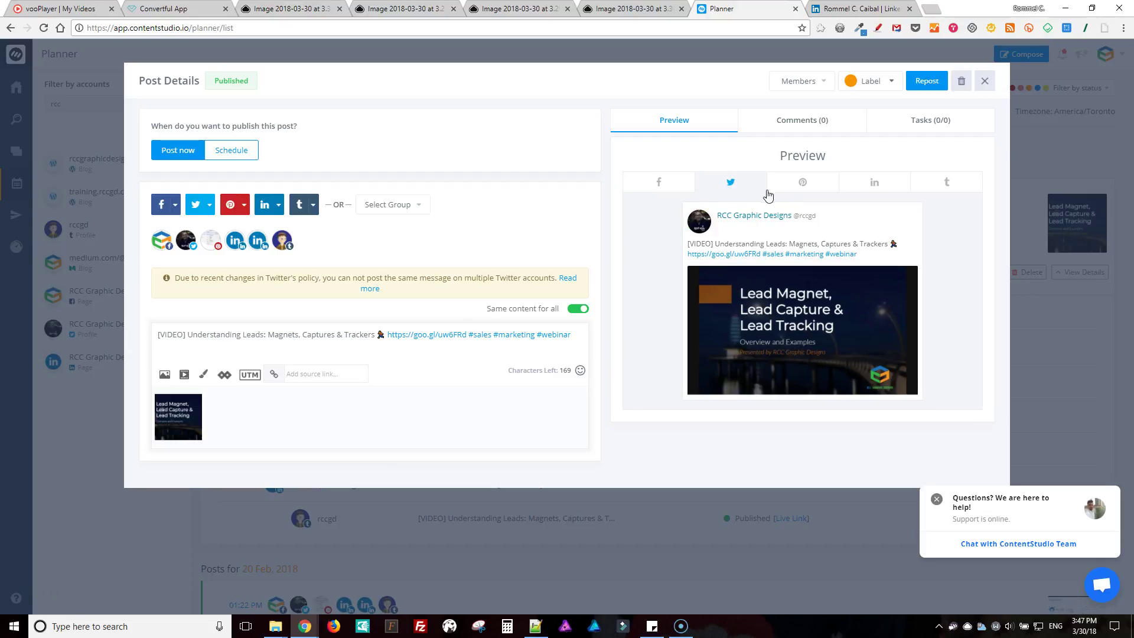
{"action": "left_click", "coordinate": [803, 188]}
{"action": "left_click", "coordinate": [874, 186]}
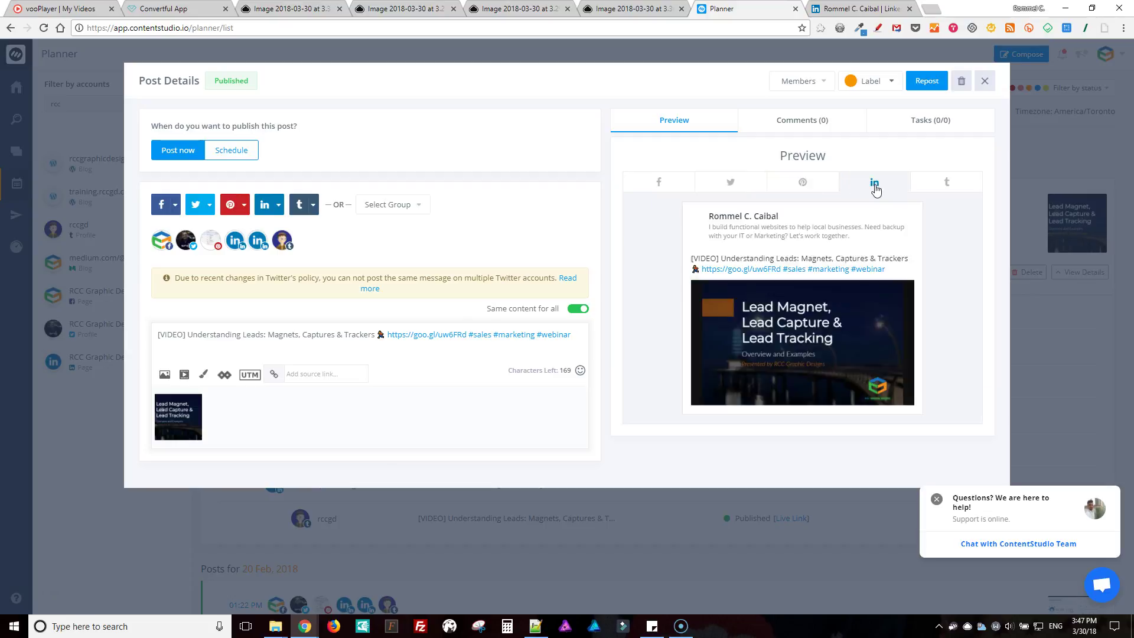
{"action": "left_click", "coordinate": [953, 184]}
{"action": "left_click", "coordinate": [651, 186]}
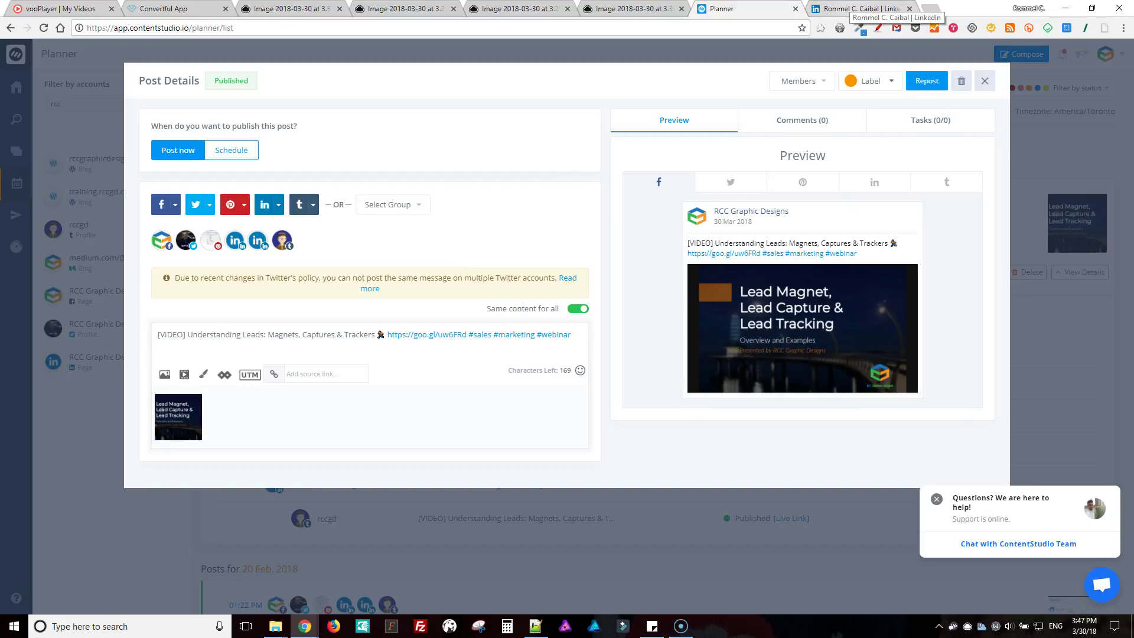
Step: View the shared post's live page, then leave Convertful's editor for the widget list without saving
{"action": "left_click", "coordinate": [856, 8]}
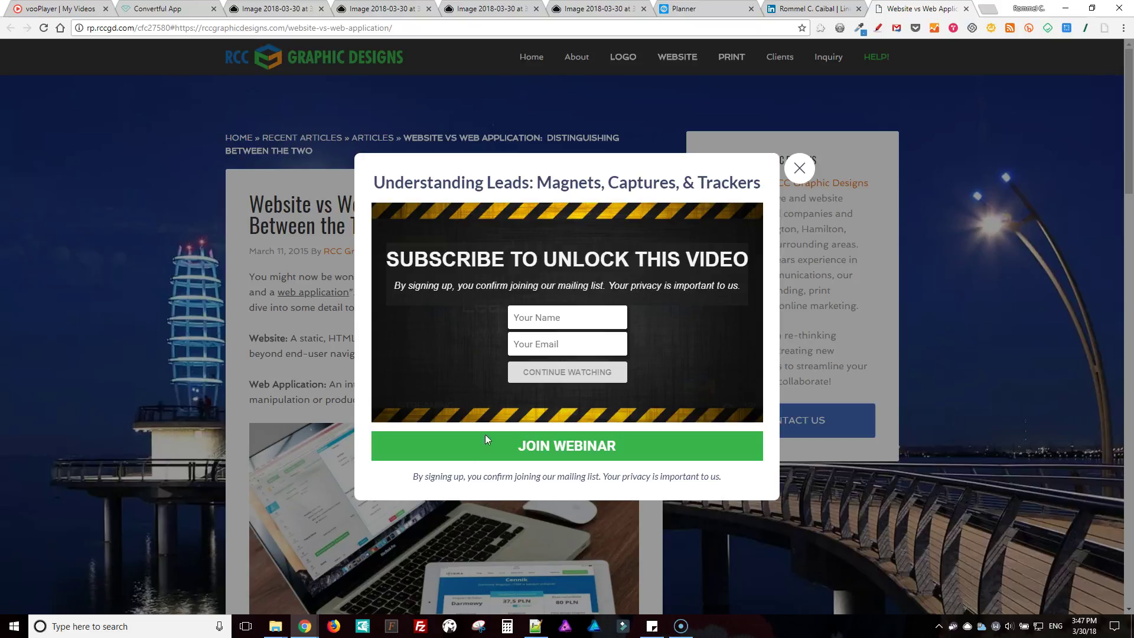
{"action": "left_click", "coordinate": [158, 10]}
{"action": "left_click", "coordinate": [191, 56]}
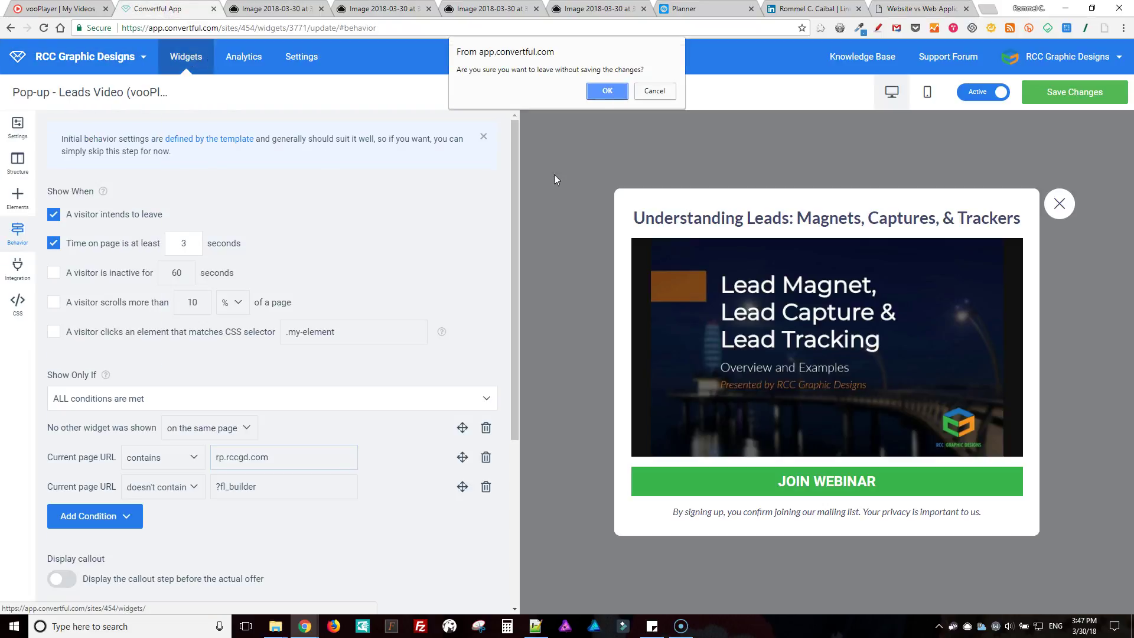
{"action": "left_click", "coordinate": [606, 91]}
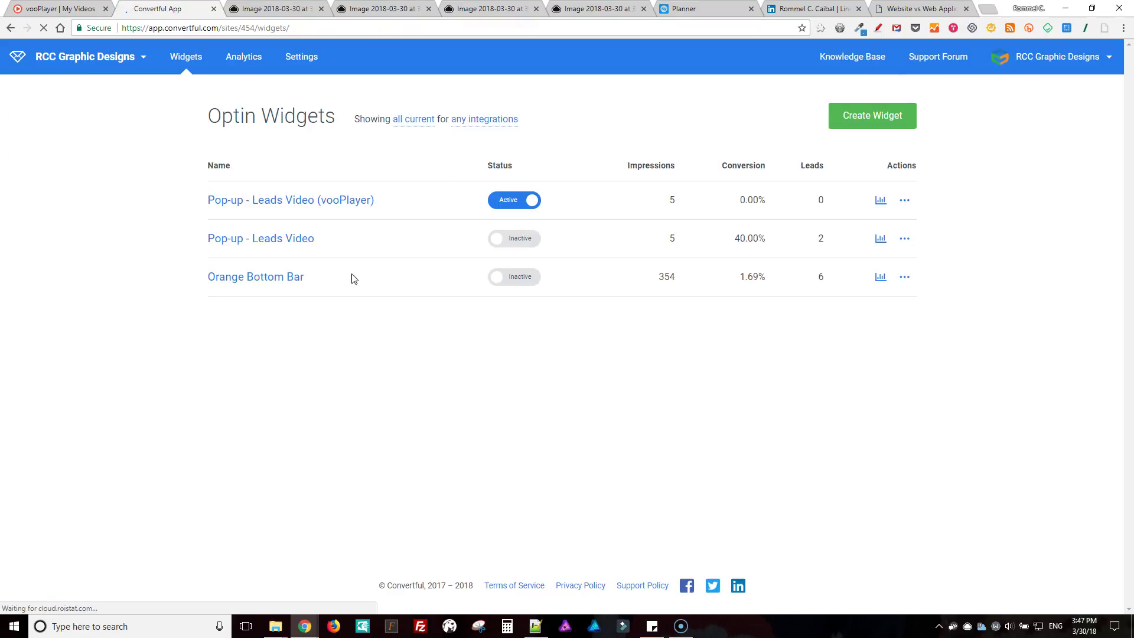
Step: Close vooPlayer's share-link panel, view the blog pop-up's subscribe-to-unlock gate, then return to My Videos
{"action": "left_click", "coordinate": [59, 9]}
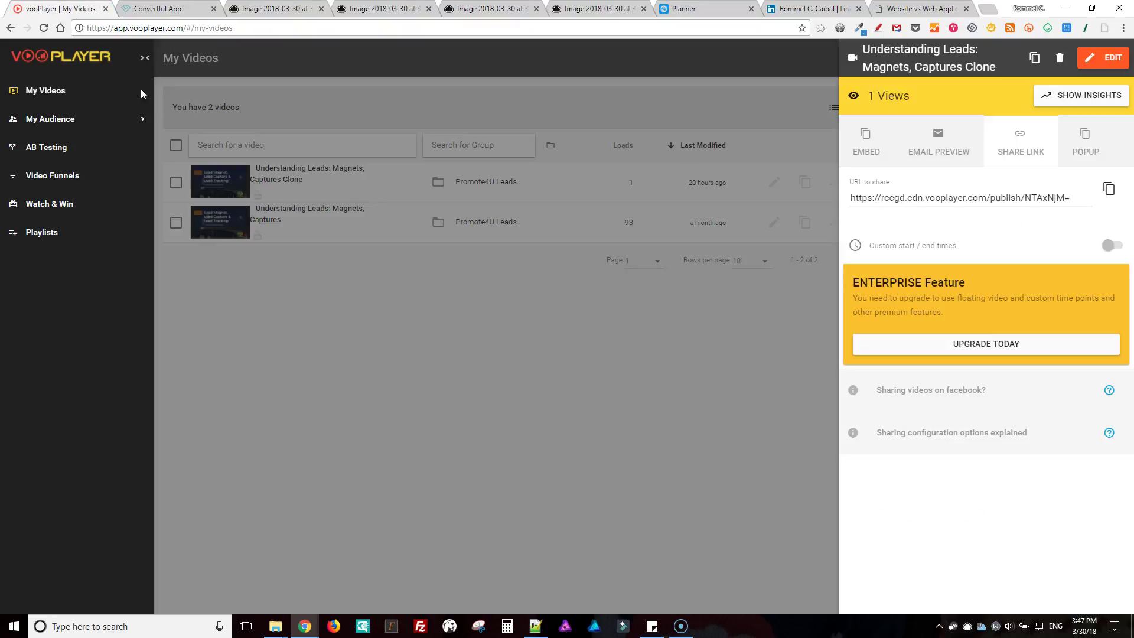
{"action": "left_click", "coordinate": [677, 343]}
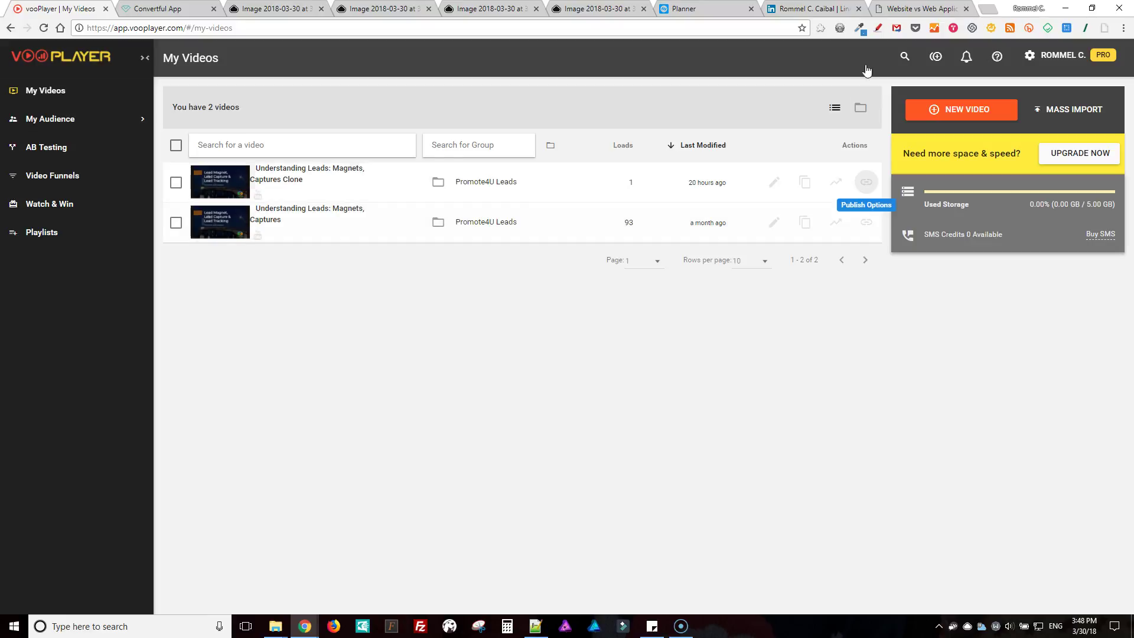
{"action": "left_click", "coordinate": [900, 9]}
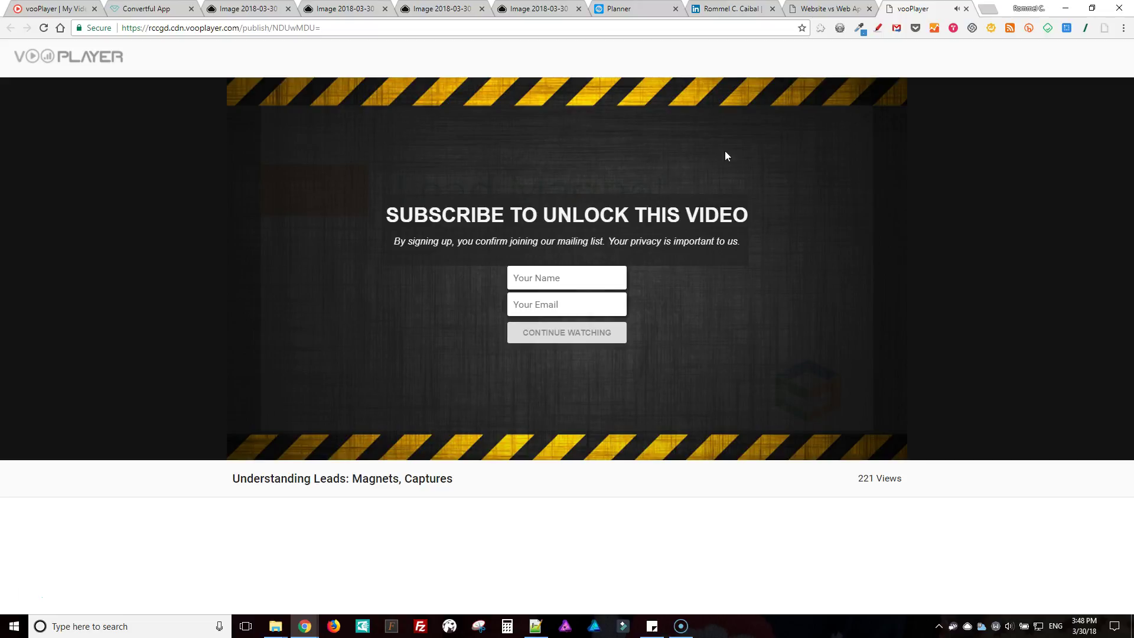
{"action": "left_click", "coordinate": [51, 9]}
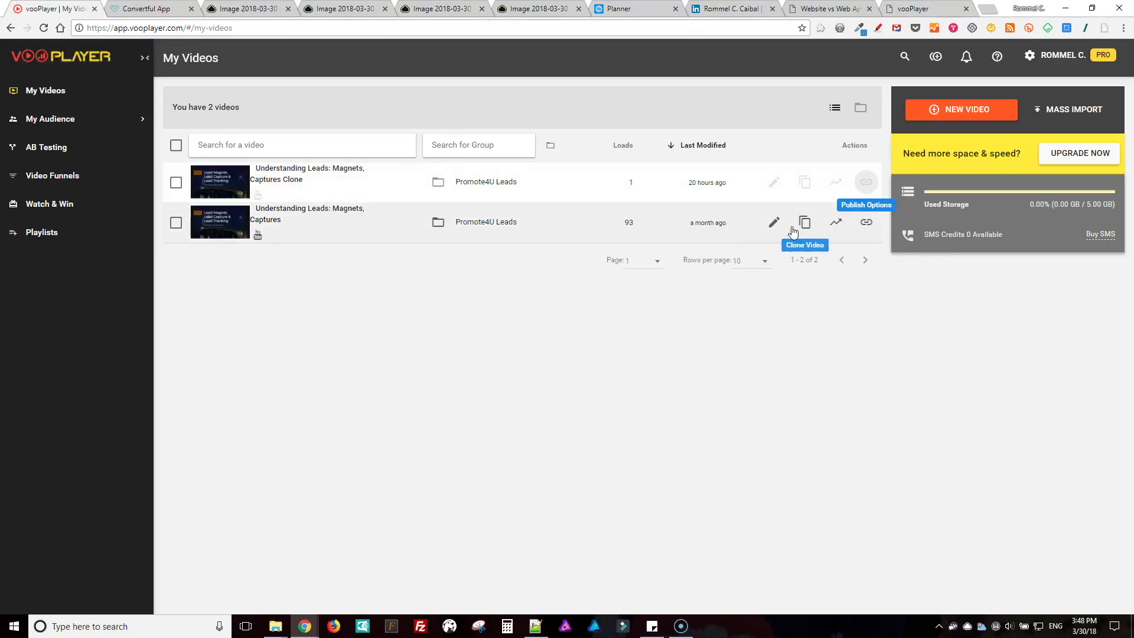
Step: Inspect the original and Clone lead videos (0 views), then return to the 'Website vs Web Application' article's pop-up
{"action": "left_click", "coordinate": [773, 224]}
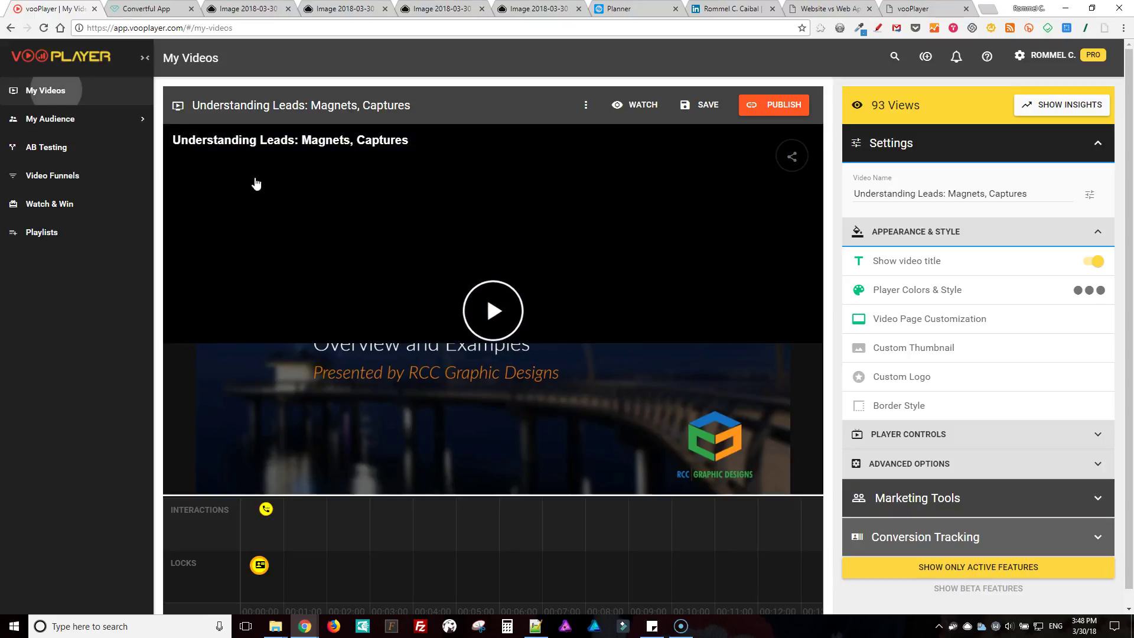
{"action": "key", "text": "Escape"}
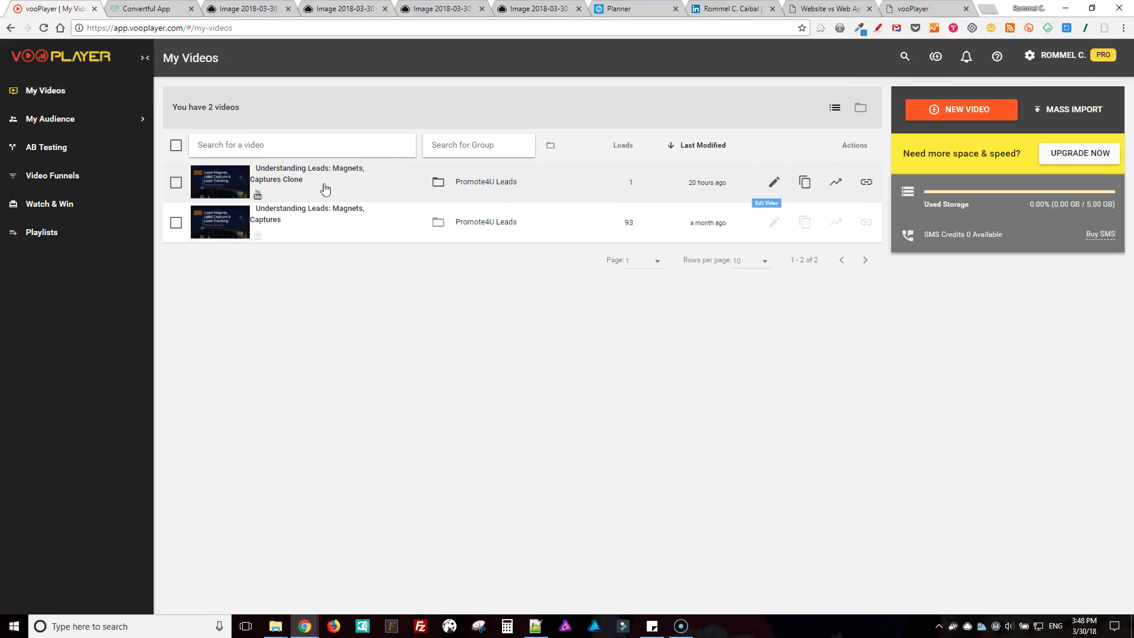
{"action": "left_click", "coordinate": [774, 186]}
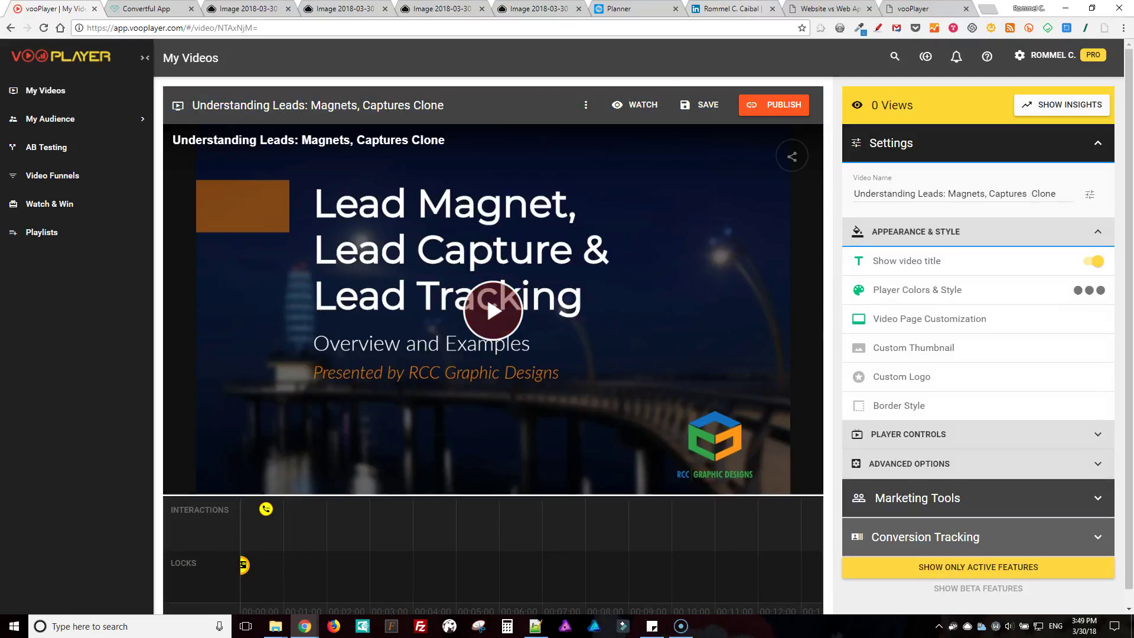
{"action": "left_click", "coordinate": [830, 8]}
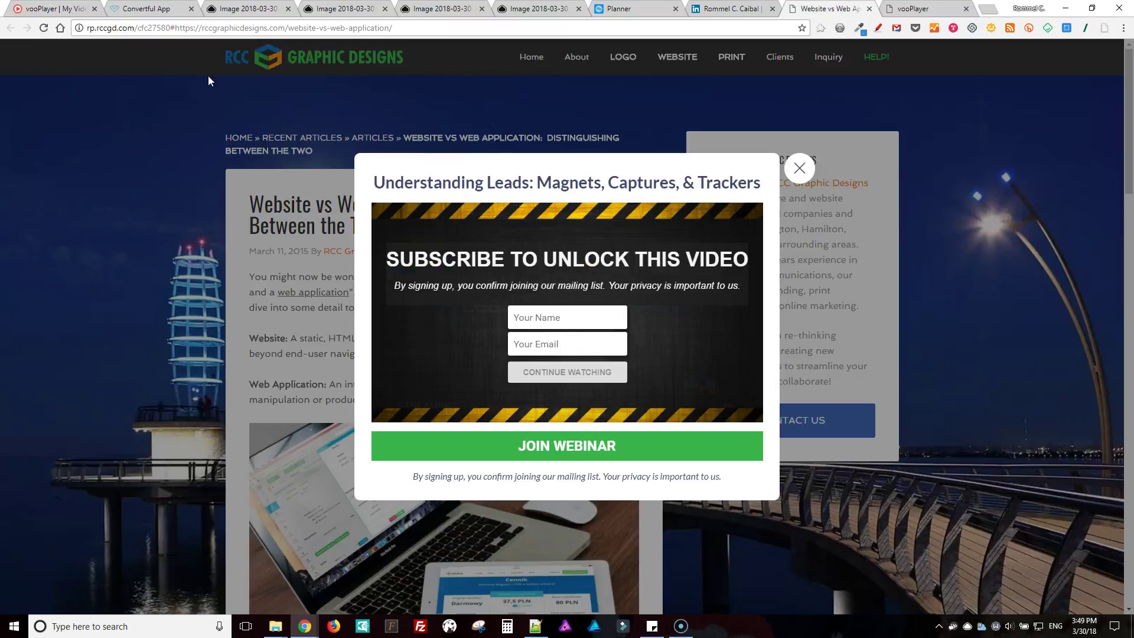